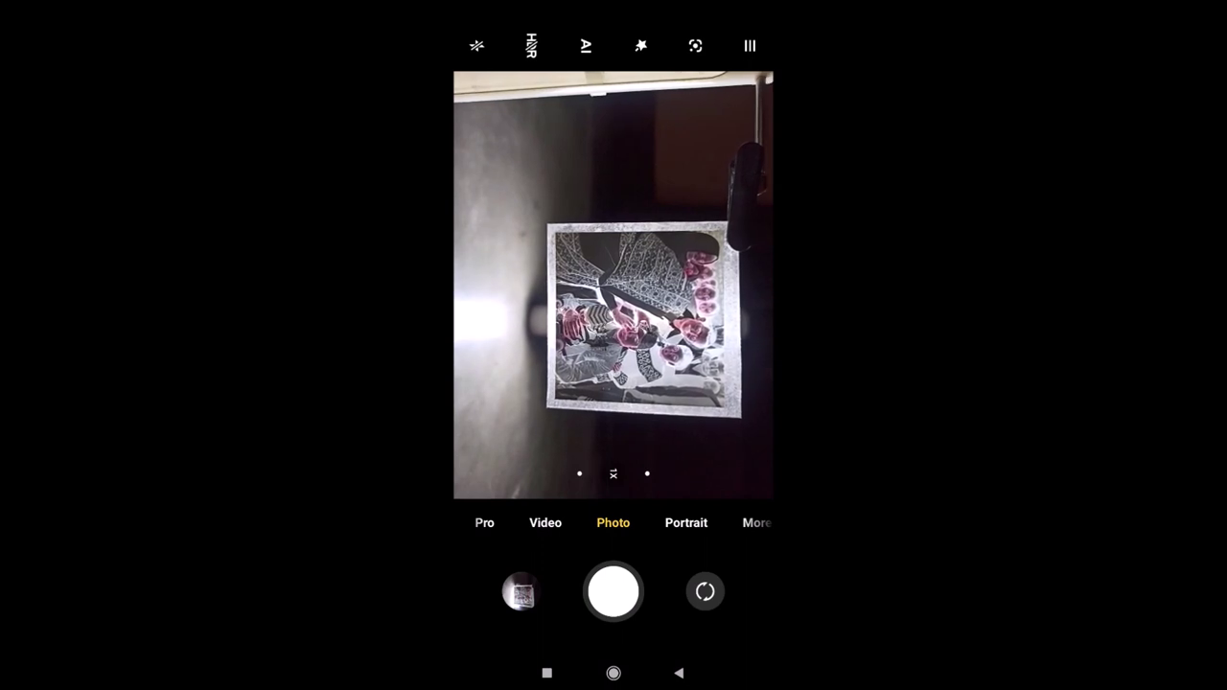
Photograph the backlit negative and crop the new shot down to the film frame.
left_click(613, 592)
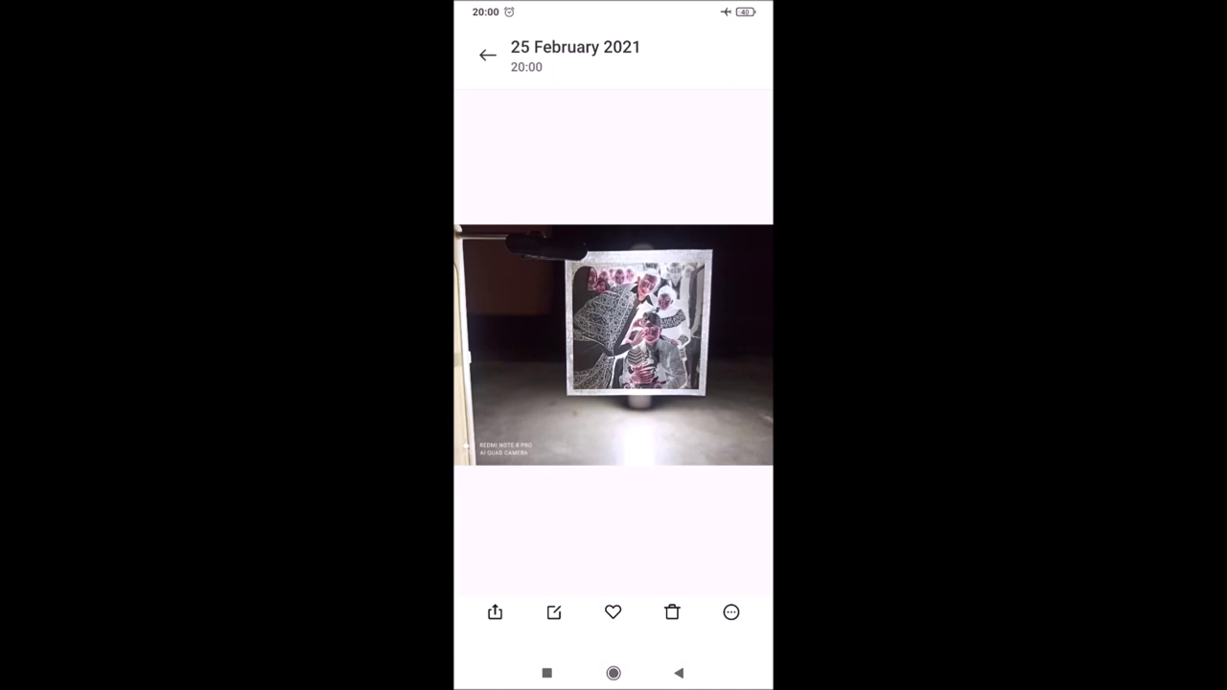
left_click(553, 612)
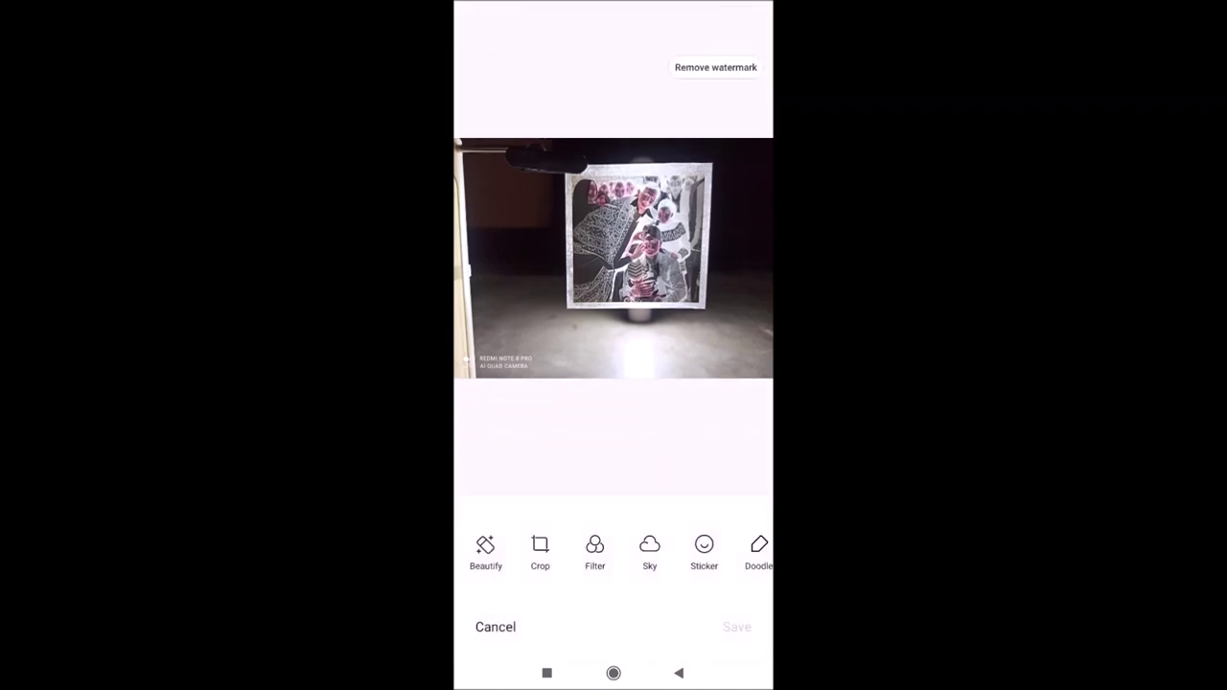
left_click(540, 551)
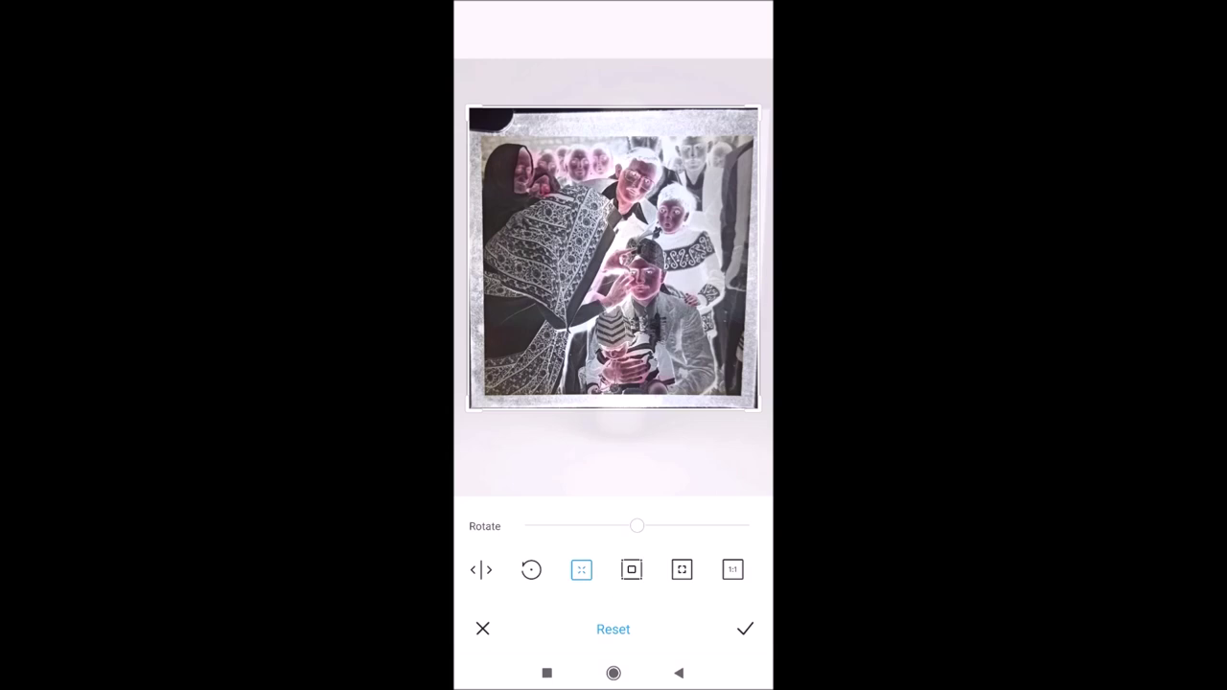
left_click(745, 629)
left_click_drag(729, 552, 561, 552)
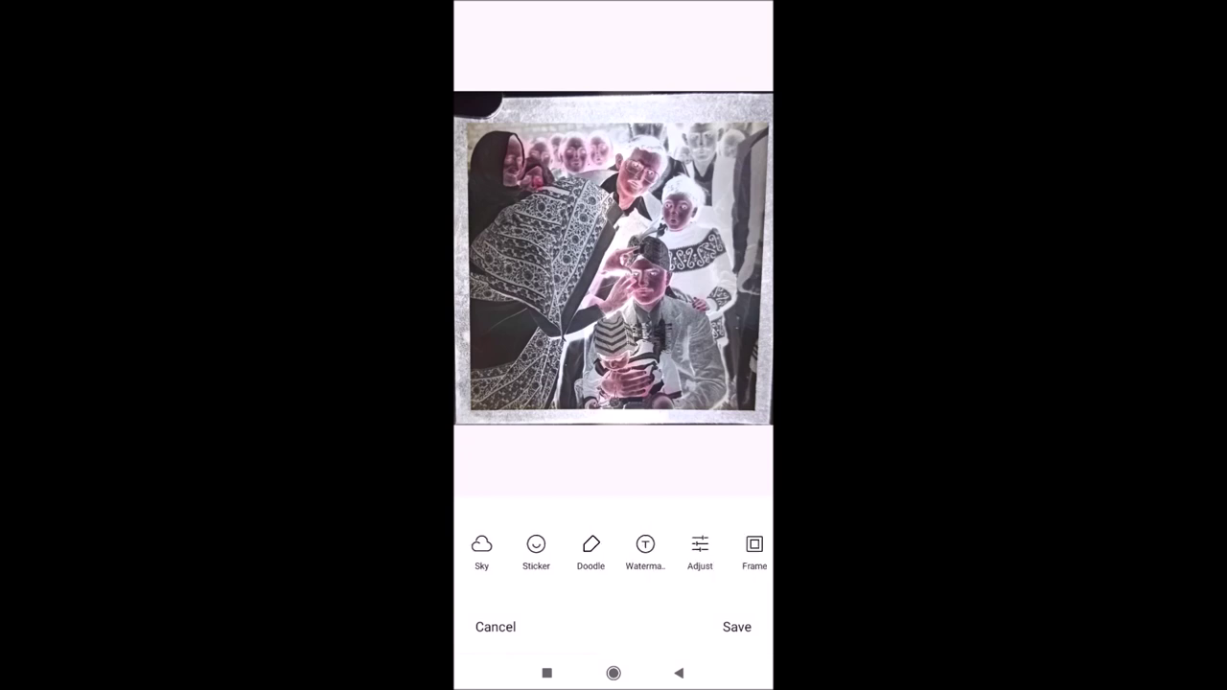
Set brightness -14, saturation 60, vignette 24, adjust sharpen and contrast, then save the photo.
left_click(696, 551)
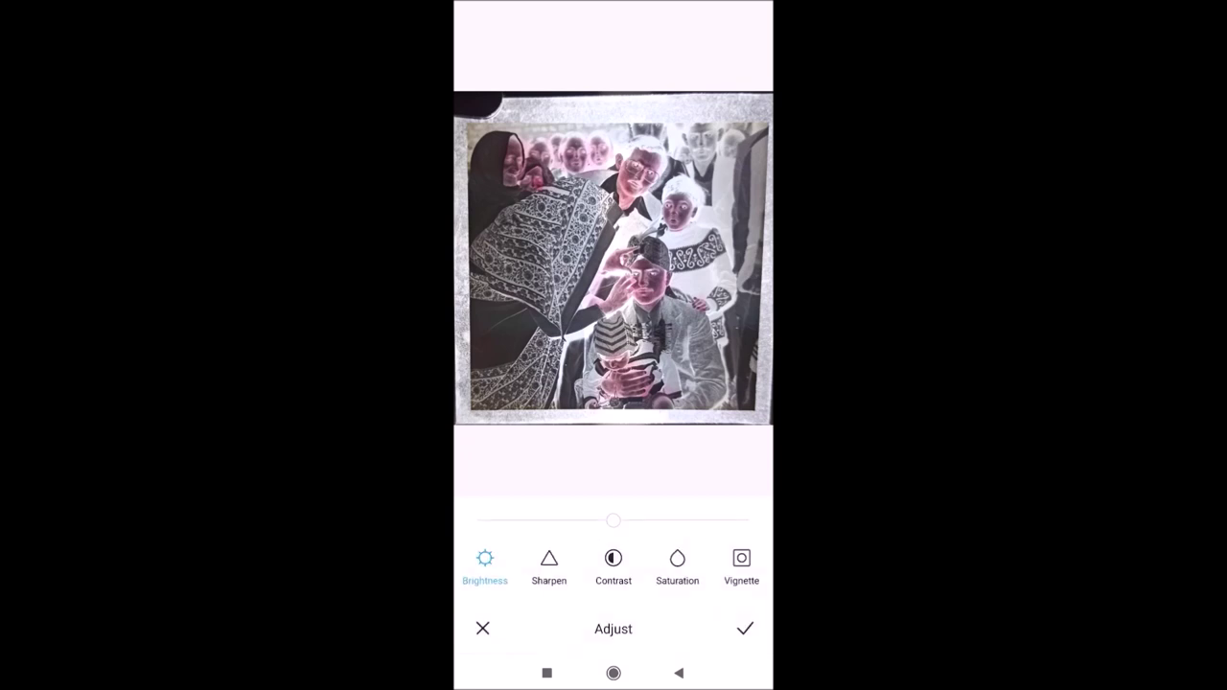
left_click_drag(629, 521, 595, 520)
left_click(549, 566)
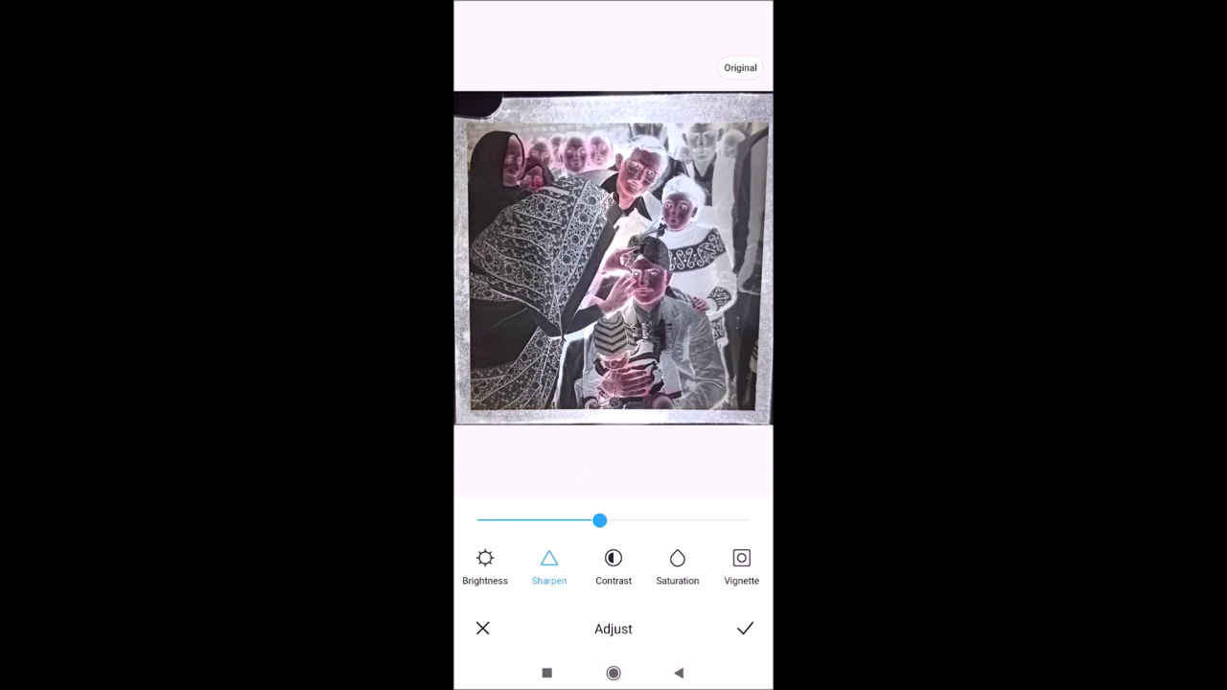
left_click(614, 566)
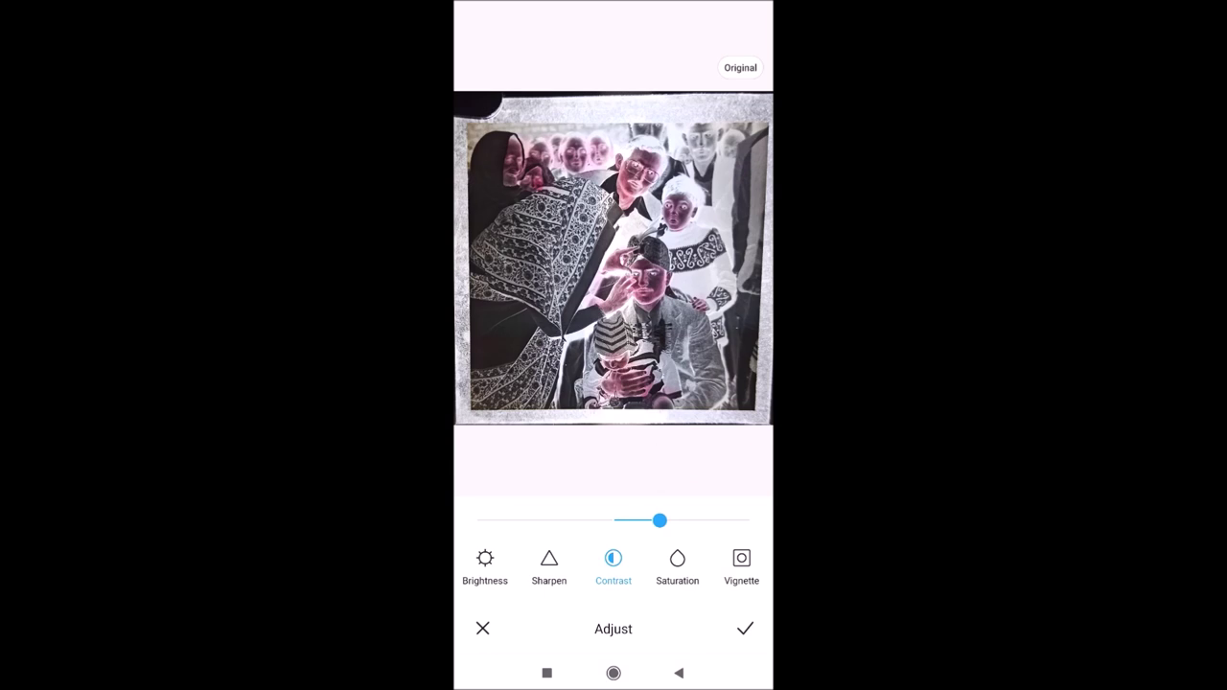
left_click(677, 566)
left_click_drag(669, 520, 695, 520)
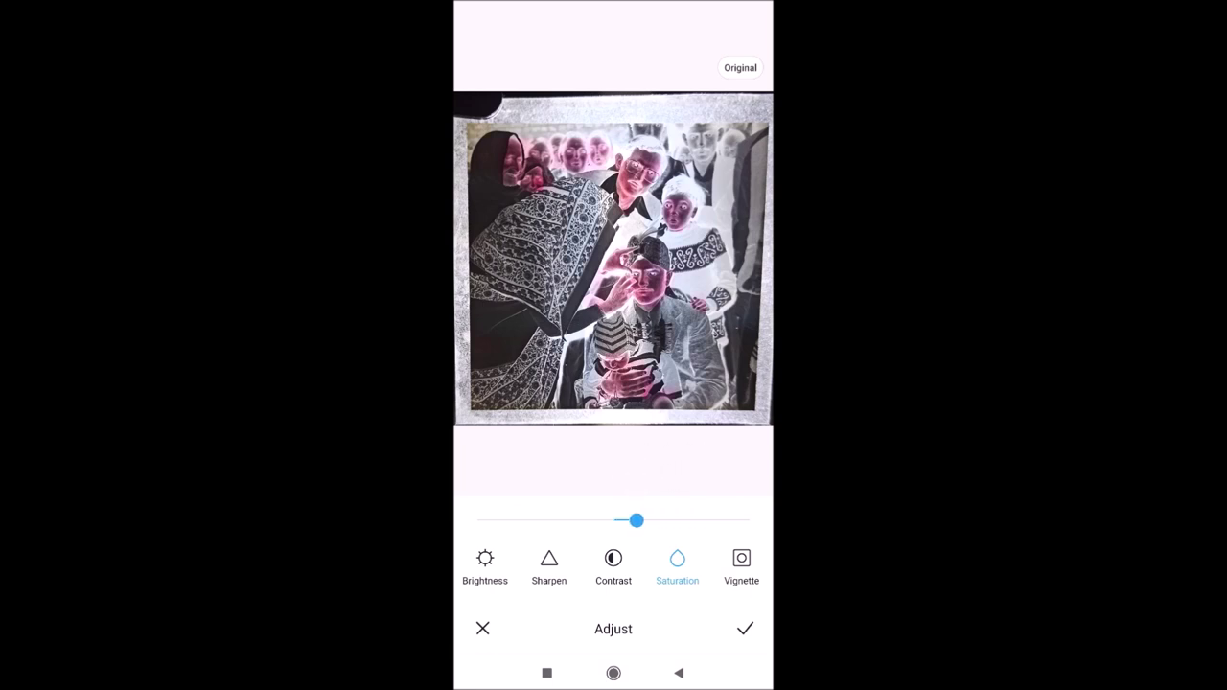
left_click(741, 565)
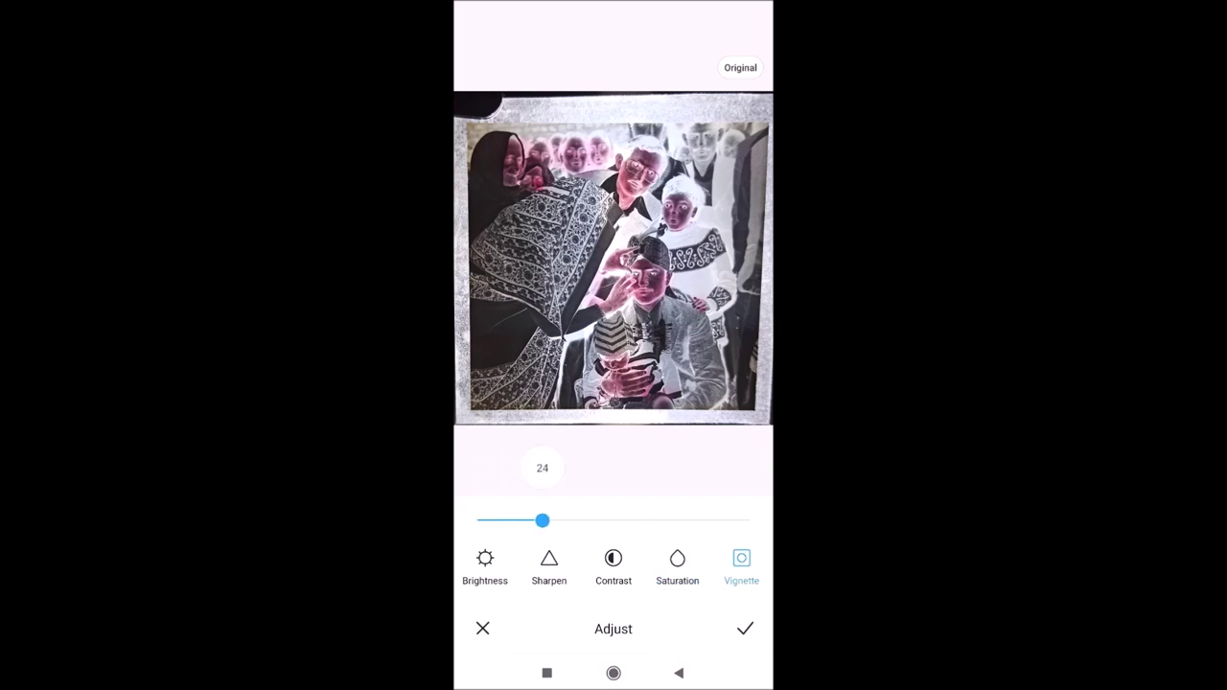
left_click(745, 628)
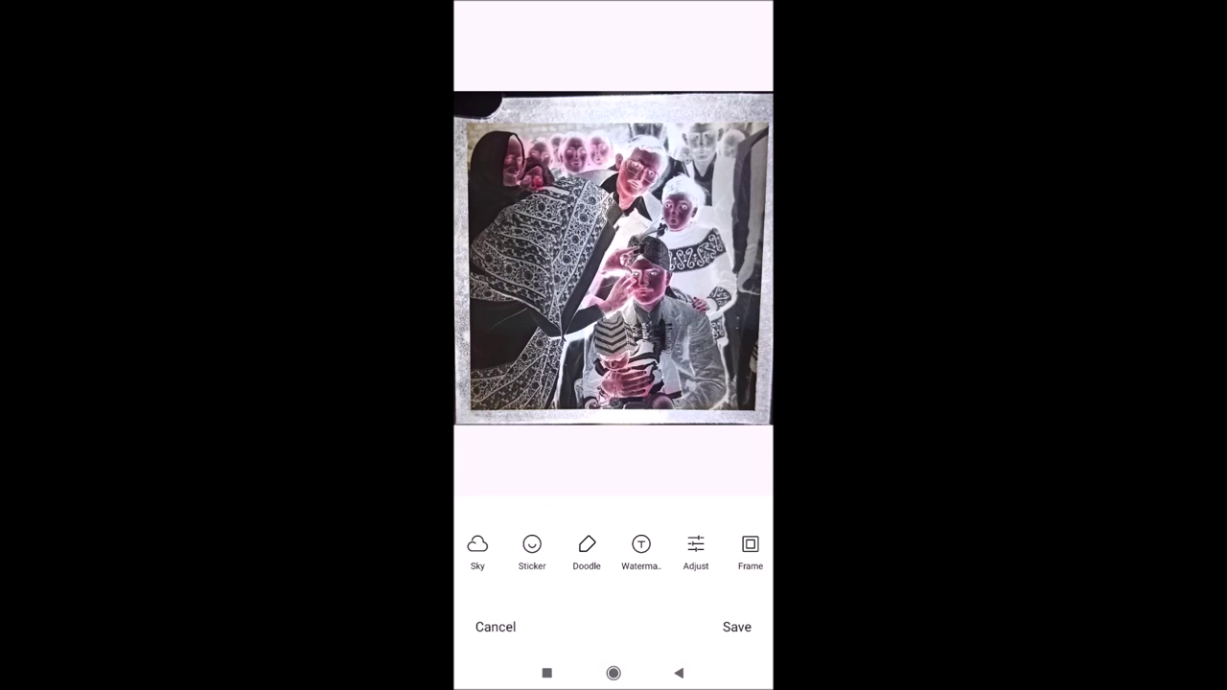
left_click(737, 626)
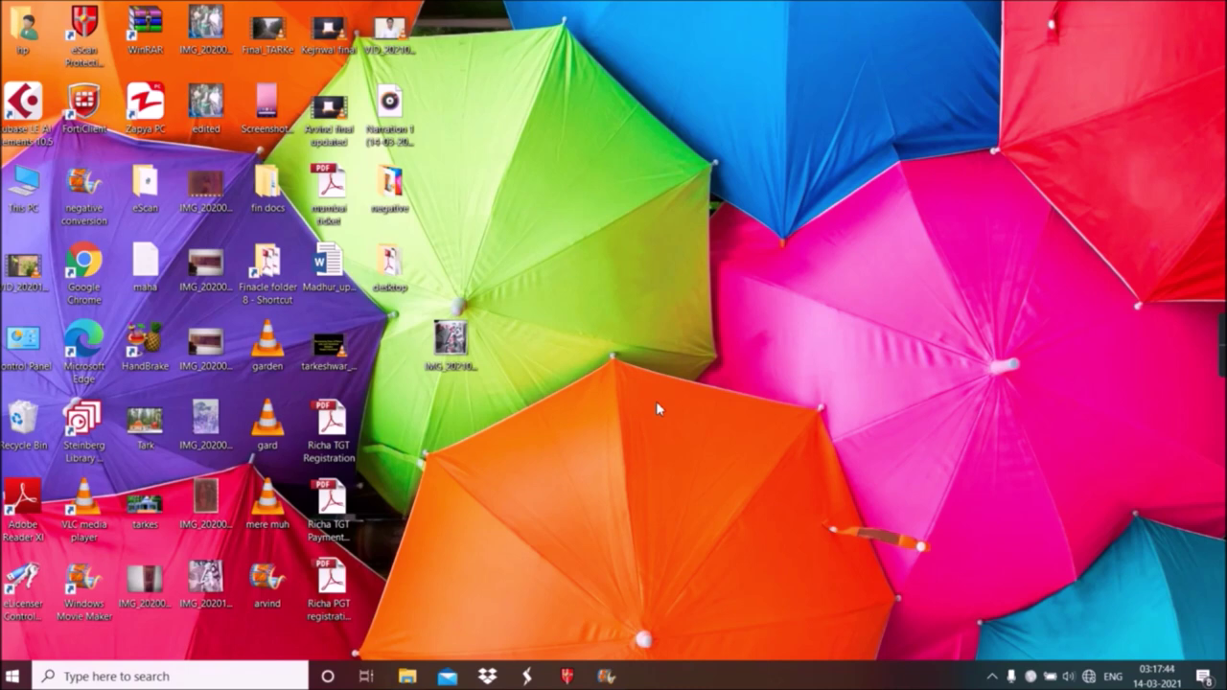
Open the negative image in Windows Photos, then close the viewer.
right_click(451, 348)
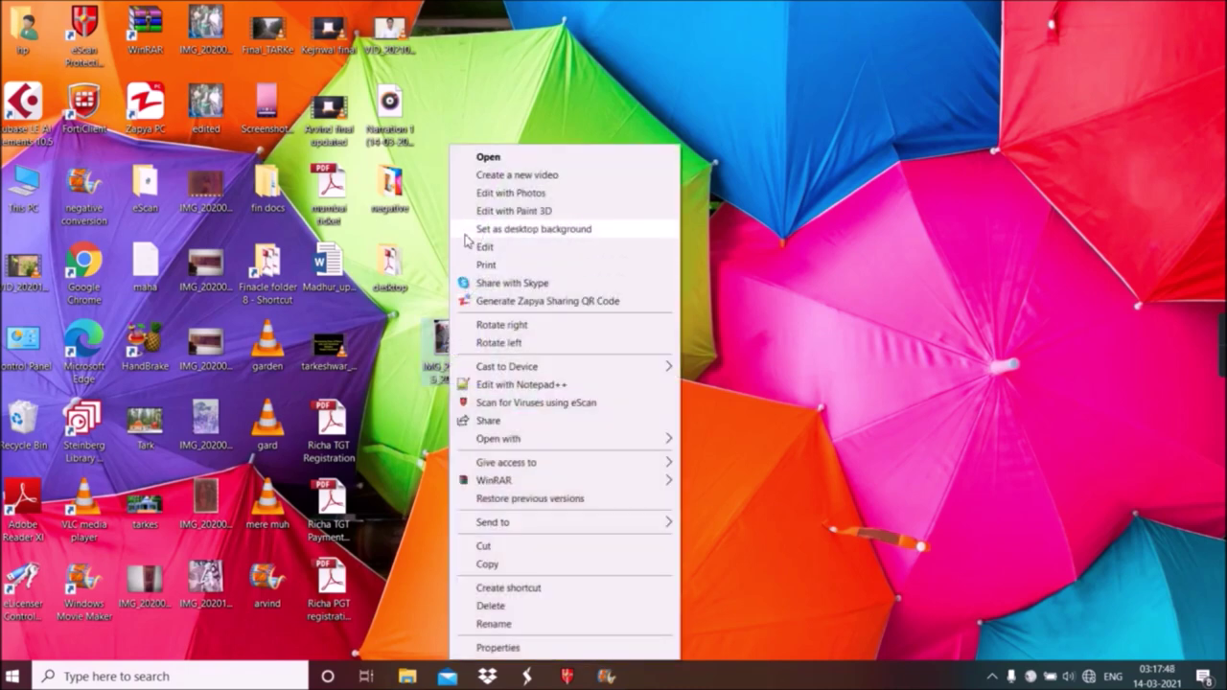
left_click(490, 156)
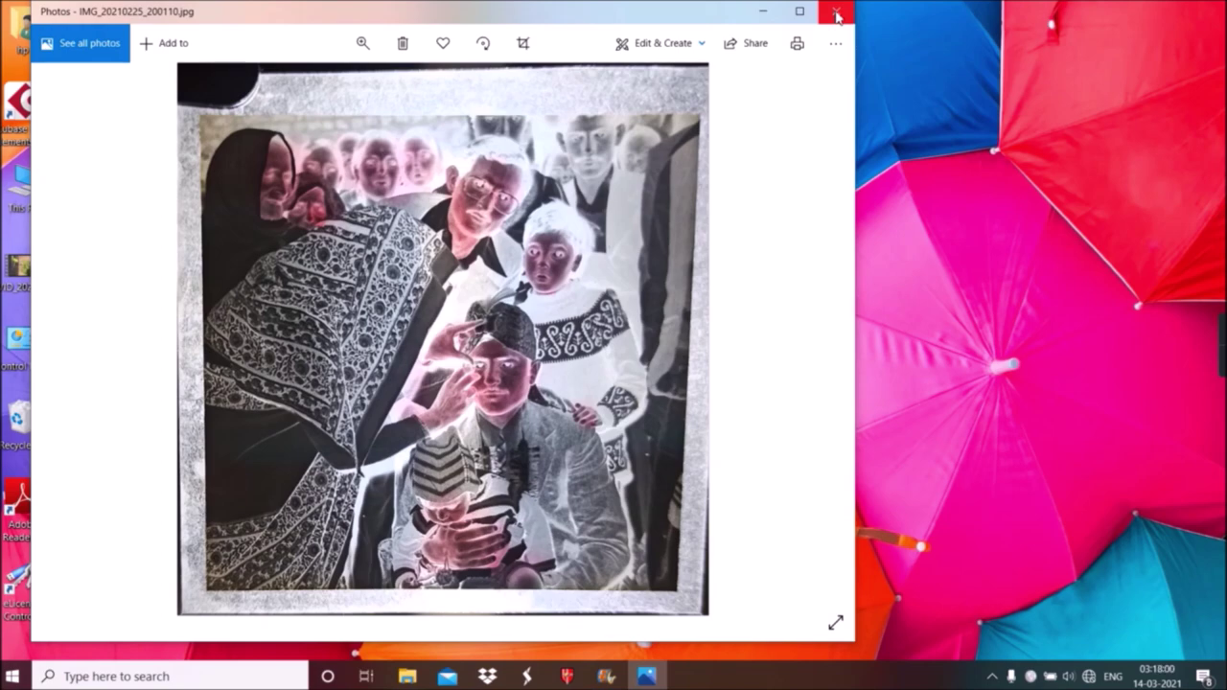
left_click(837, 16)
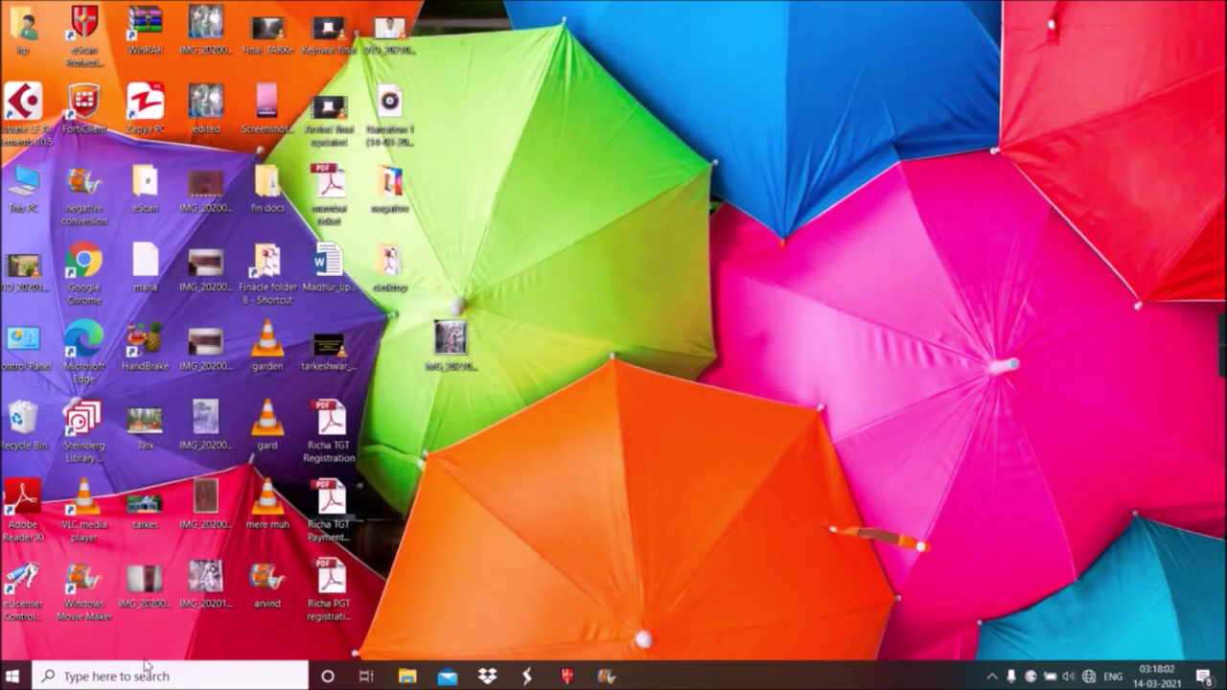
Launch Photoshop 7.0 and open IMG_20210225_200110.jpg in a maximized window.
left_click(139, 677)
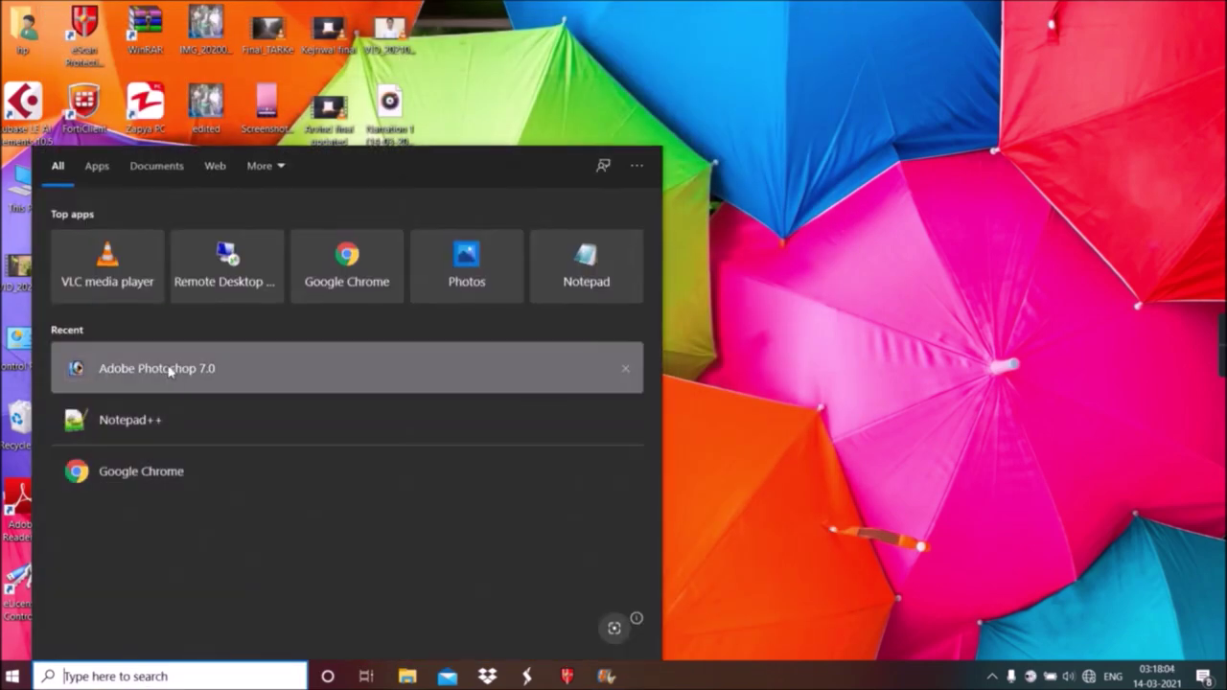
left_click(168, 365)
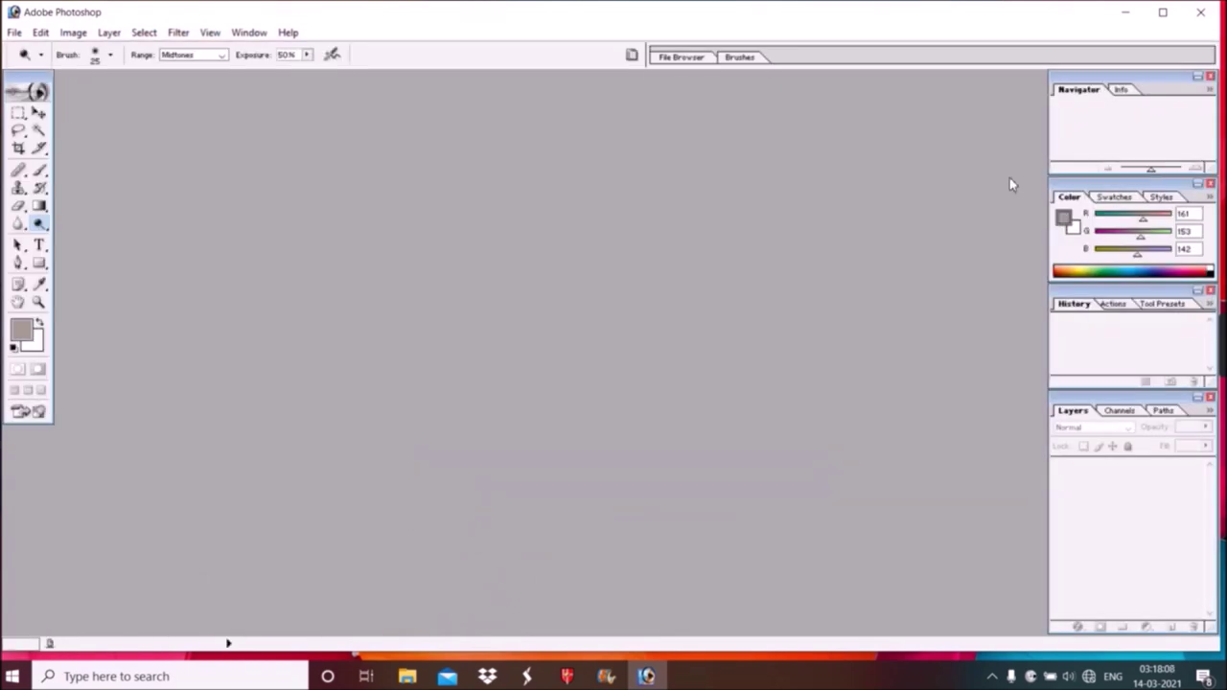
left_click(1126, 12)
mouse_move(450, 338)
left_mouse_down()
mouse_move(650, 655)
mouse_move(642, 663)
mouse_move(546, 360)
left_mouse_up()
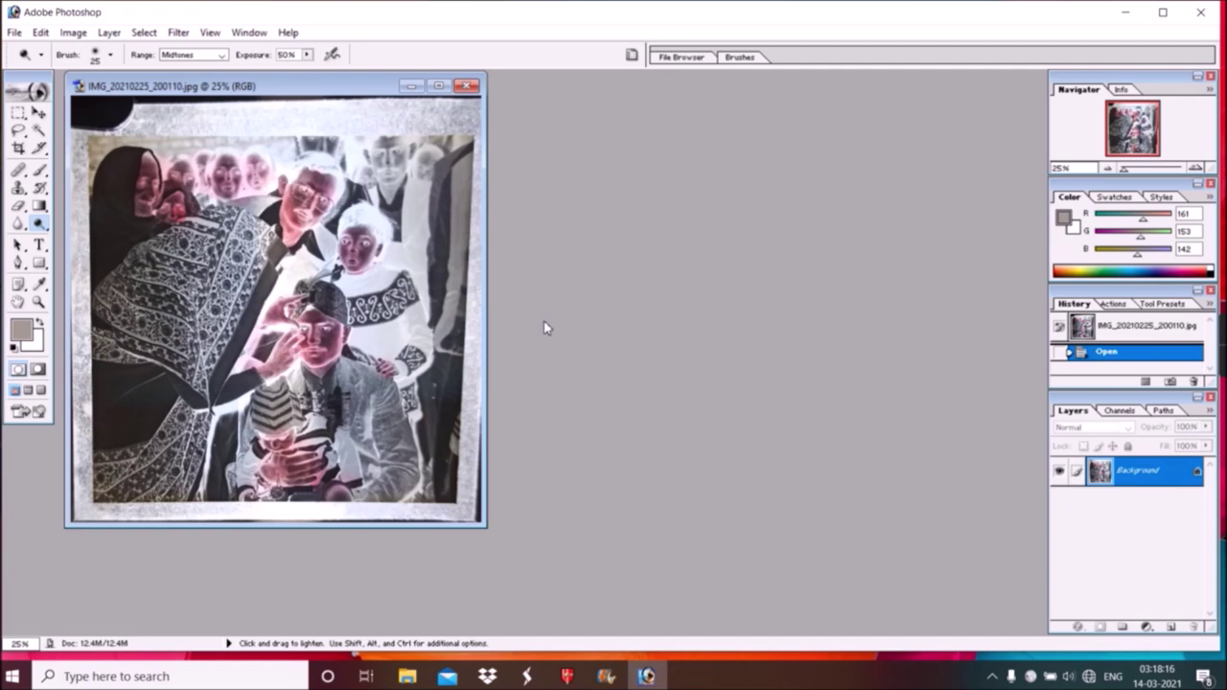
left_click(437, 86)
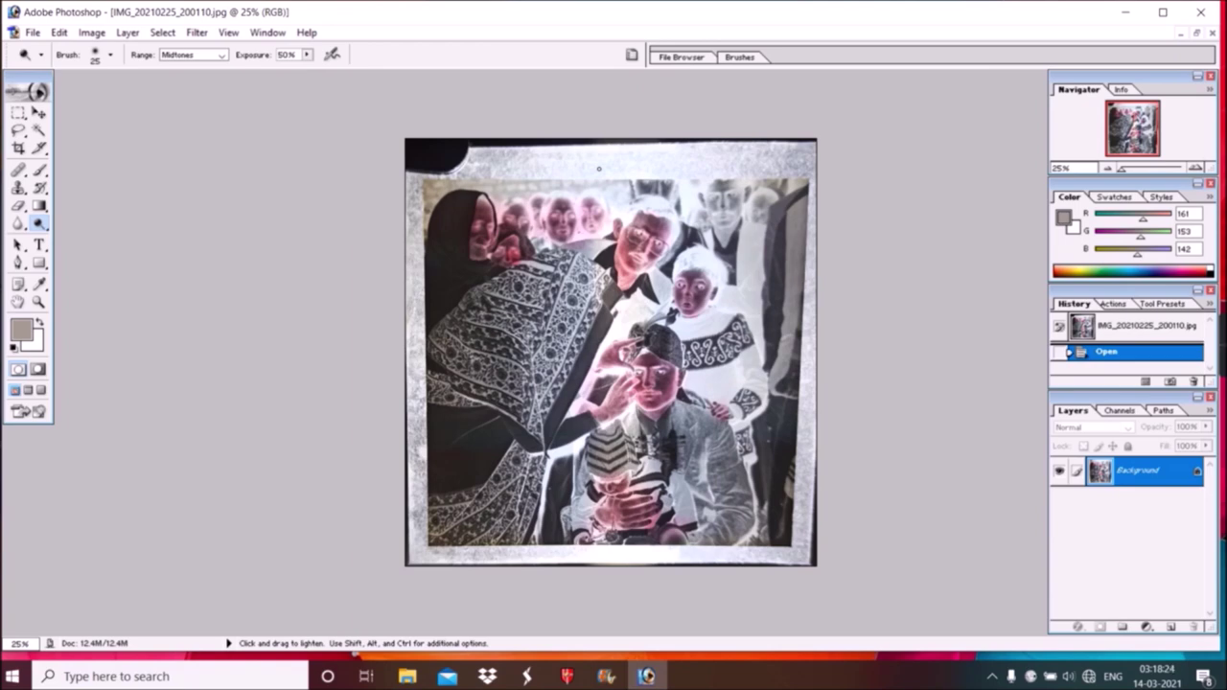
key("ctrl")
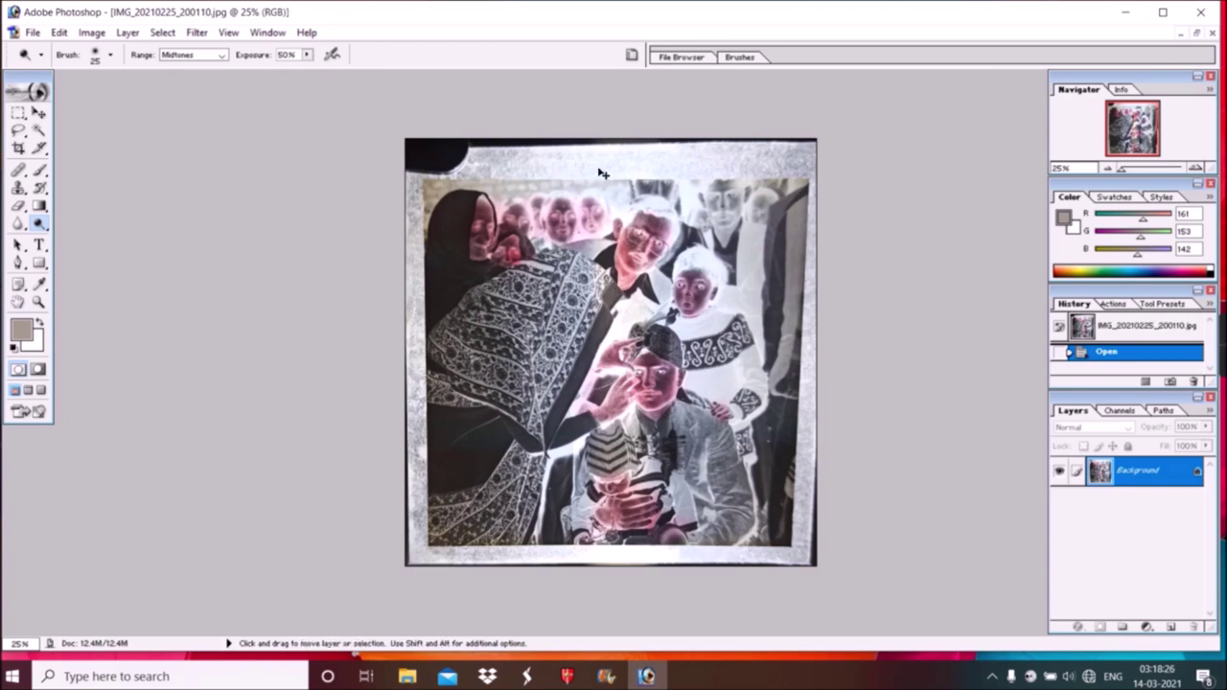
Invert the negative with Ctrl+I into a greenish-tinted positive family photo.
key("ctrl+i")
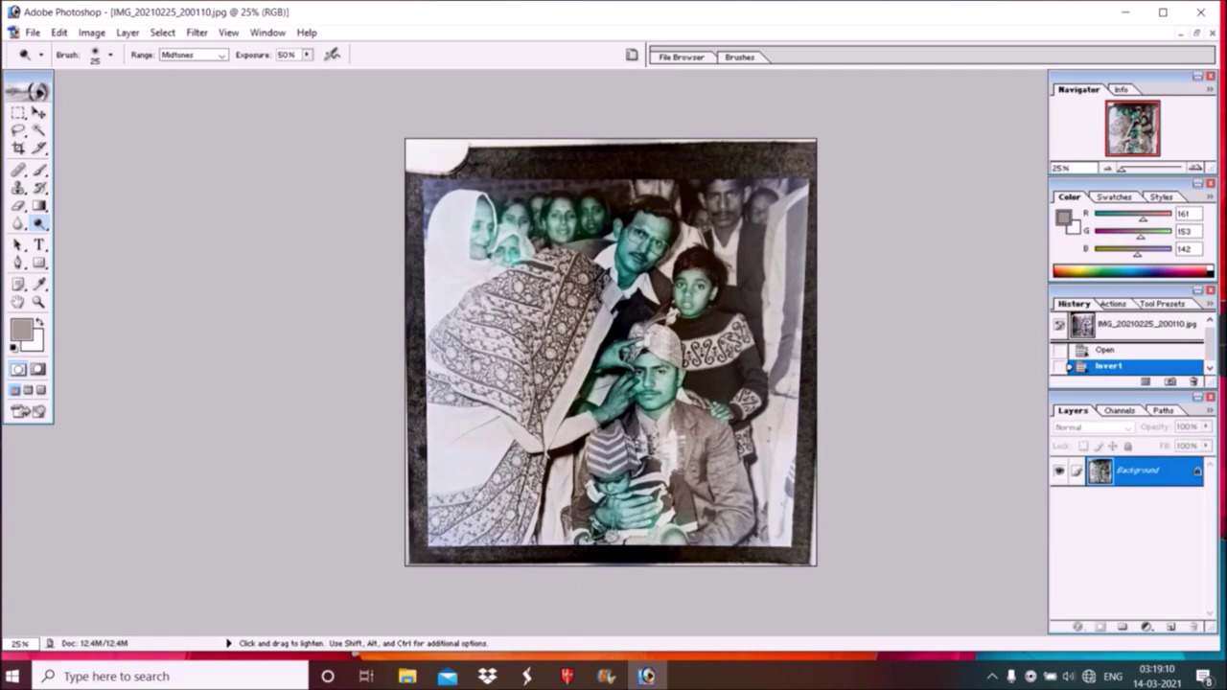
key("ctrl")
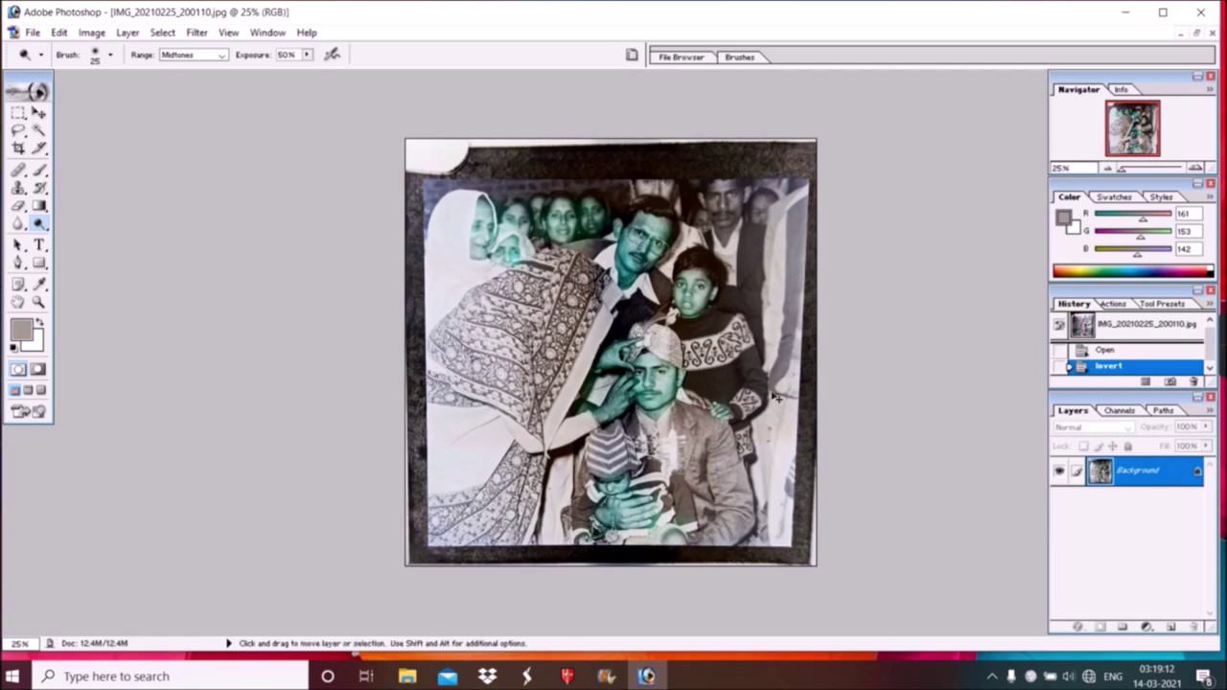
Zoom to 100%, pan onto the seated man's face, and dodge his cheek, eye and nose.
key("ctrl+plus")
key("ctrl+plus")
key("ctrl+plus")
key("ctrl+plus")
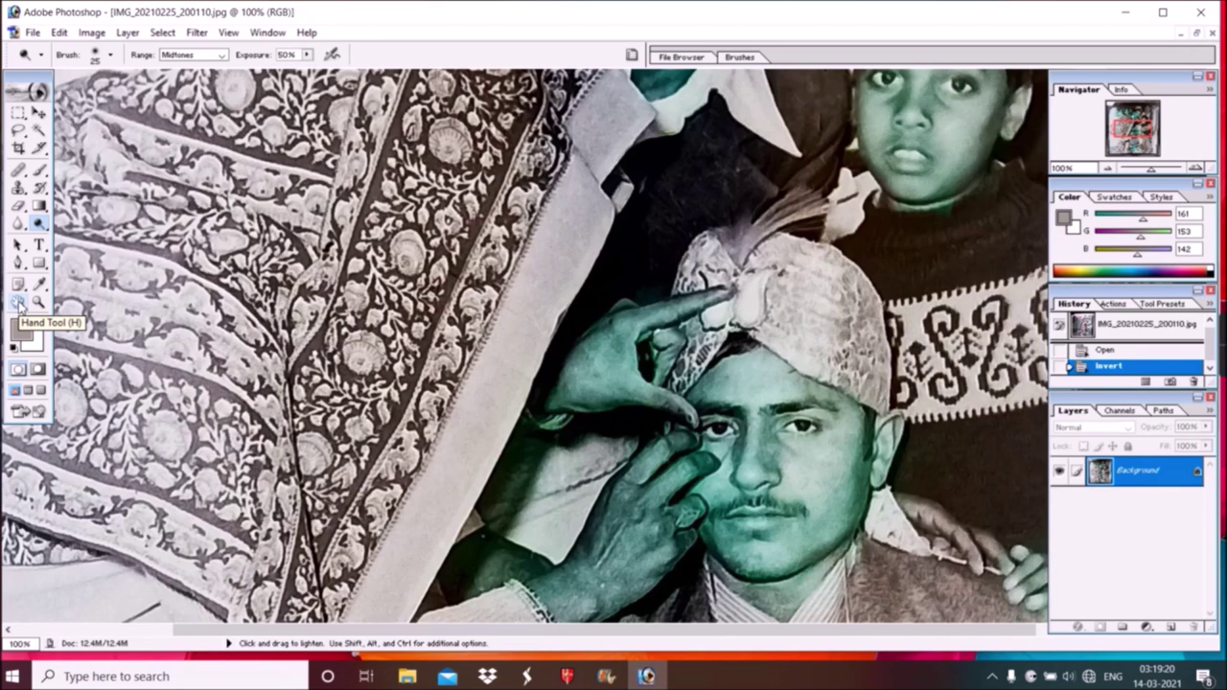
left_click(18, 303)
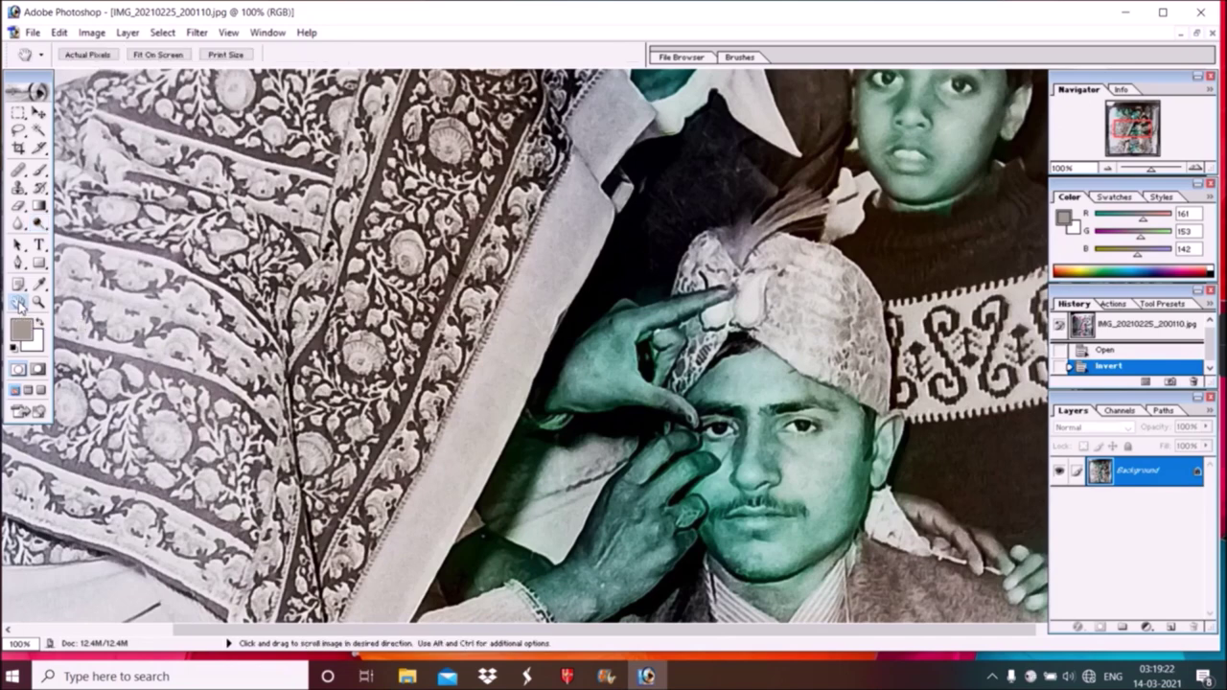
mouse_move(445, 397)
left_mouse_down()
mouse_move(254, 233)
mouse_move(221, 243)
left_mouse_up()
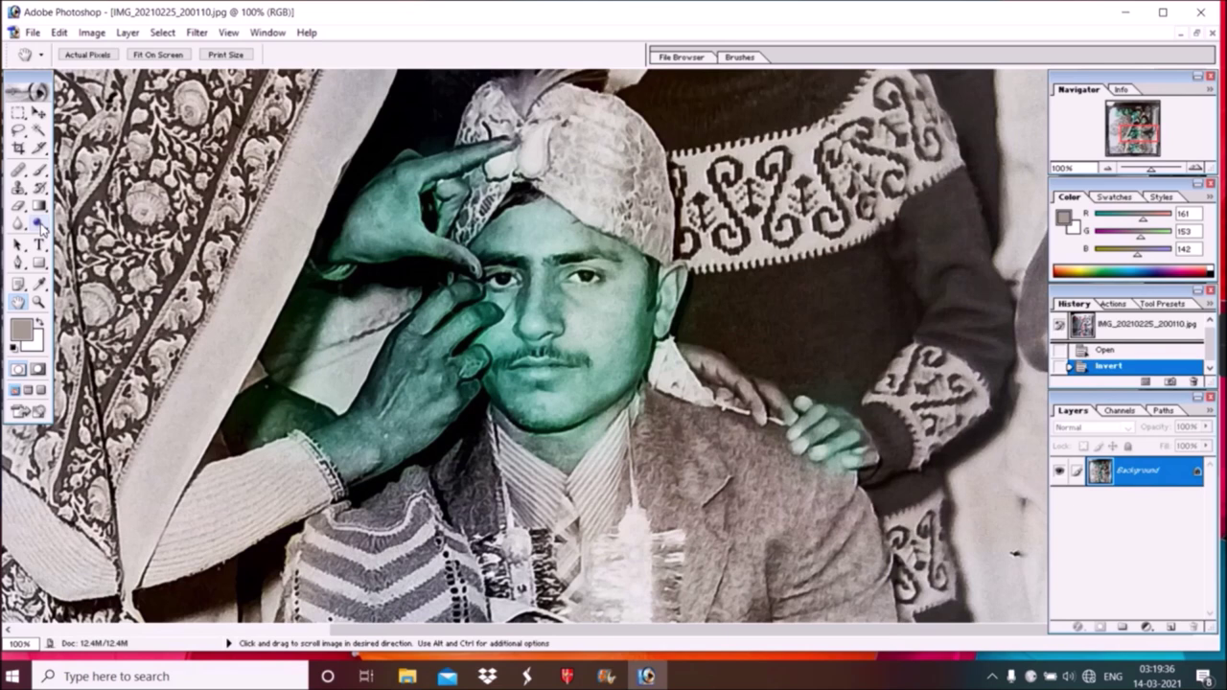
left_click(38, 223)
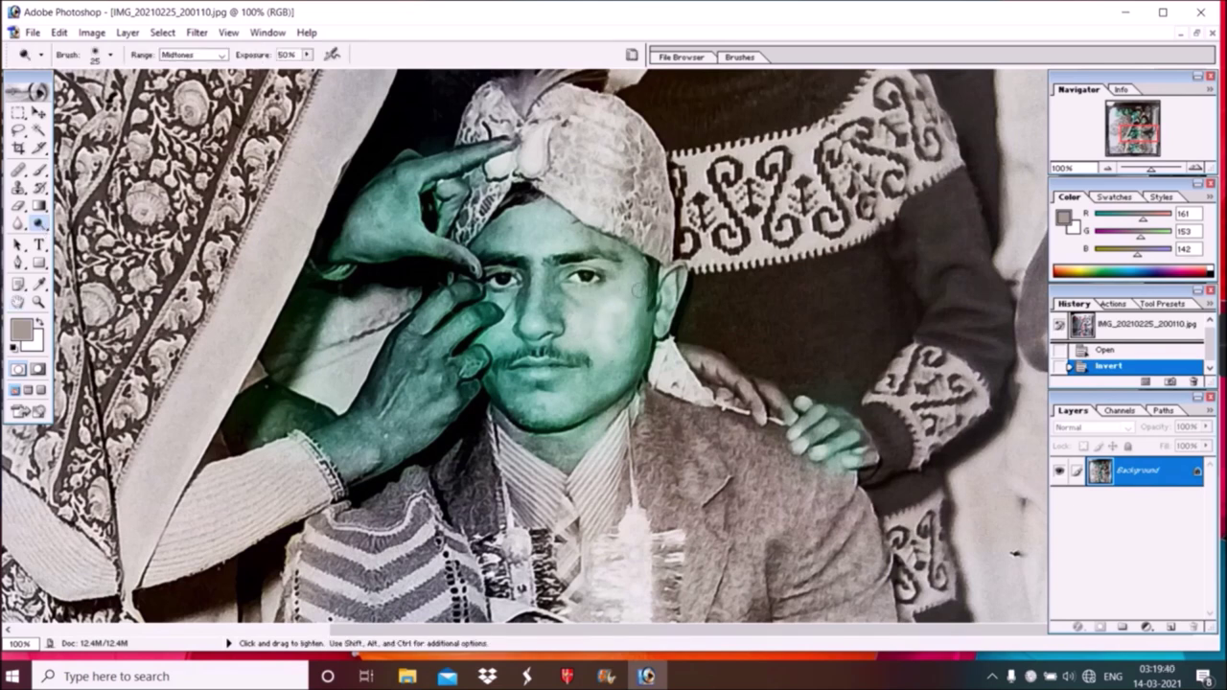
mouse_move(611, 312)
left_mouse_down()
mouse_move(553, 296)
mouse_move(566, 317)
mouse_move(653, 302)
mouse_move(628, 384)
mouse_move(648, 345)
mouse_move(566, 393)
mouse_move(518, 379)
mouse_move(549, 379)
mouse_move(539, 397)
mouse_move(582, 397)
mouse_move(625, 338)
mouse_move(504, 307)
mouse_move(517, 326)
mouse_move(494, 337)
mouse_move(555, 283)
mouse_move(542, 206)
mouse_move(499, 225)
mouse_move(542, 196)
mouse_move(628, 228)
mouse_move(609, 246)
mouse_move(523, 185)
mouse_move(484, 244)
mouse_move(507, 216)
mouse_move(481, 229)
mouse_move(512, 218)
mouse_move(494, 255)
mouse_move(468, 232)
mouse_move(527, 320)
mouse_move(539, 290)
left_mouse_up()
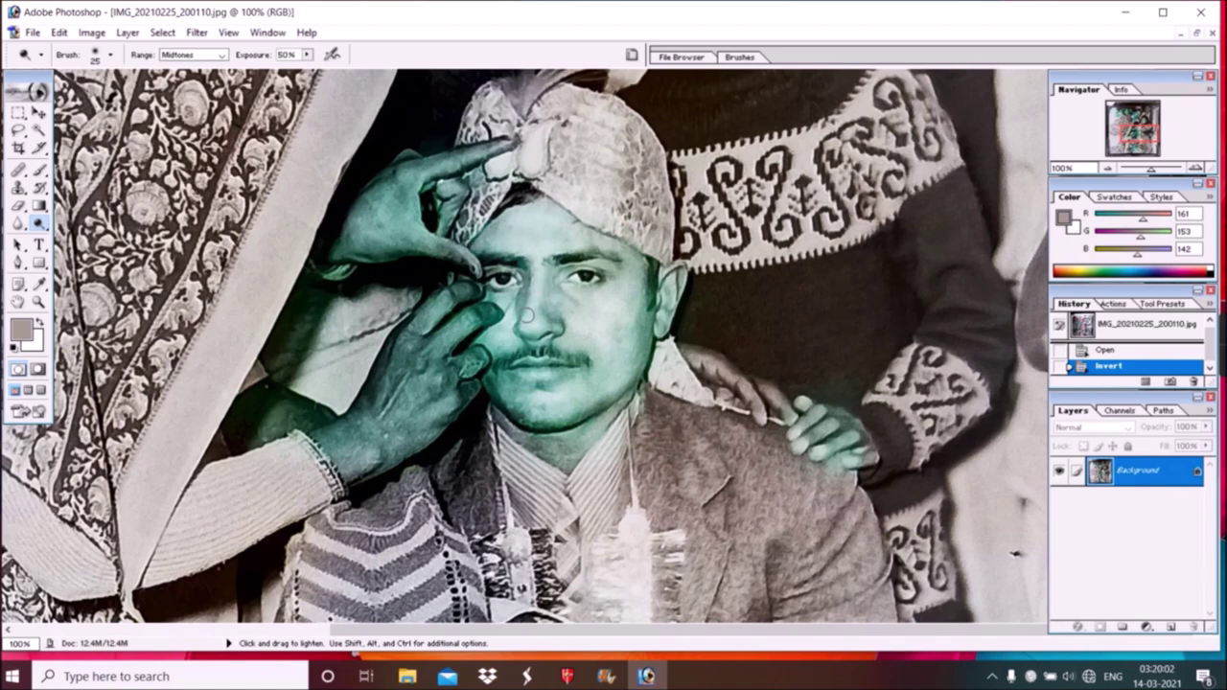
Dodge the man's lower cheek, fingers, wrist, neck and hand, then fit the photo on screen.
mouse_move(512, 315)
left_mouse_down()
mouse_move(412, 345)
mouse_move(422, 432)
mouse_move(408, 450)
left_mouse_up()
mouse_move(464, 358)
left_mouse_down()
mouse_move(430, 406)
mouse_move(465, 387)
mouse_move(445, 437)
mouse_move(428, 391)
mouse_move(420, 278)
mouse_move(458, 307)
mouse_move(431, 307)
left_mouse_up()
mouse_move(346, 422)
left_mouse_down()
mouse_move(335, 441)
mouse_move(428, 303)
mouse_move(414, 398)
mouse_move(422, 328)
mouse_move(392, 414)
mouse_move(506, 297)
mouse_move(376, 443)
mouse_move(440, 437)
mouse_move(441, 406)
mouse_move(468, 388)
mouse_move(439, 424)
mouse_move(443, 285)
mouse_move(429, 354)
mouse_move(483, 309)
mouse_move(491, 318)
mouse_move(469, 320)
mouse_move(487, 303)
mouse_move(393, 229)
mouse_move(350, 233)
mouse_move(422, 182)
mouse_move(368, 184)
mouse_move(375, 209)
mouse_move(403, 187)
left_mouse_up()
mouse_move(483, 162)
left_mouse_down()
mouse_move(477, 146)
mouse_move(454, 162)
mouse_move(524, 140)
mouse_move(457, 155)
mouse_move(362, 237)
mouse_move(414, 181)
mouse_move(343, 209)
mouse_move(411, 247)
mouse_move(452, 244)
mouse_move(400, 229)
mouse_move(463, 250)
mouse_move(397, 246)
mouse_move(434, 259)
mouse_move(509, 414)
mouse_move(506, 370)
mouse_move(496, 382)
mouse_move(536, 390)
mouse_move(576, 378)
mouse_move(603, 392)
mouse_move(660, 286)
mouse_move(648, 285)
mouse_move(634, 390)
mouse_move(508, 428)
left_mouse_up()
mouse_move(566, 450)
left_mouse_down()
mouse_move(575, 436)
mouse_move(494, 279)
left_mouse_up()
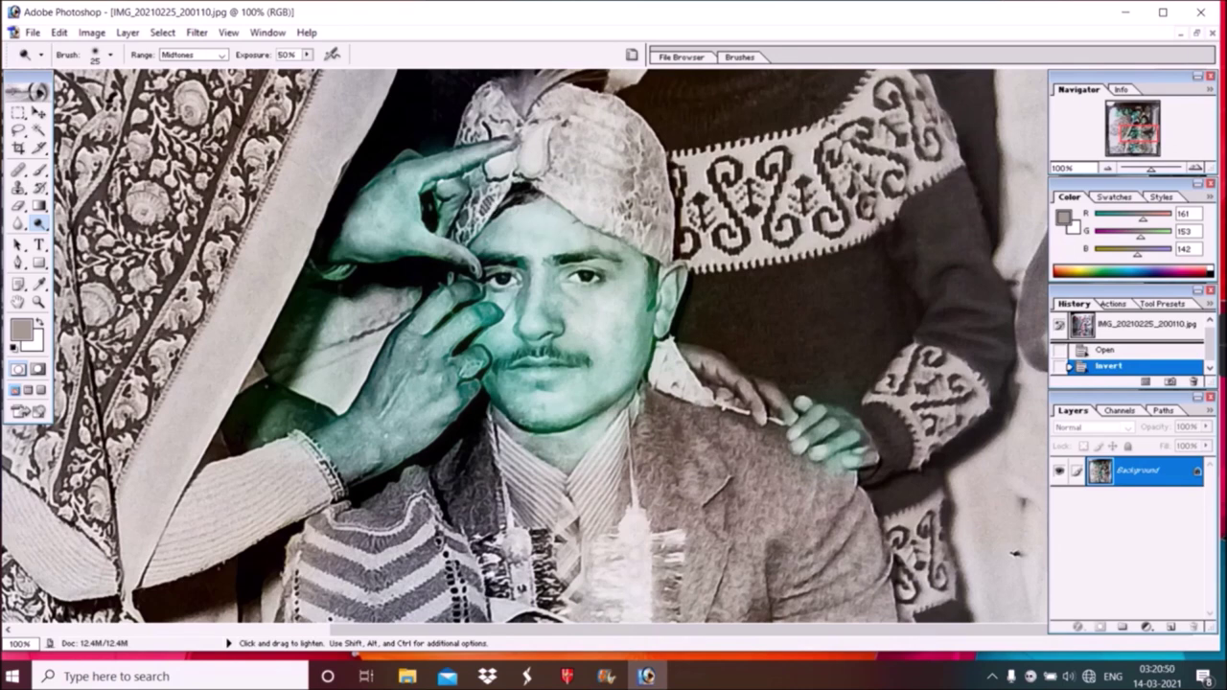
left_click_drag(435, 322, 379, 348)
left_click_drag(458, 352, 461, 459)
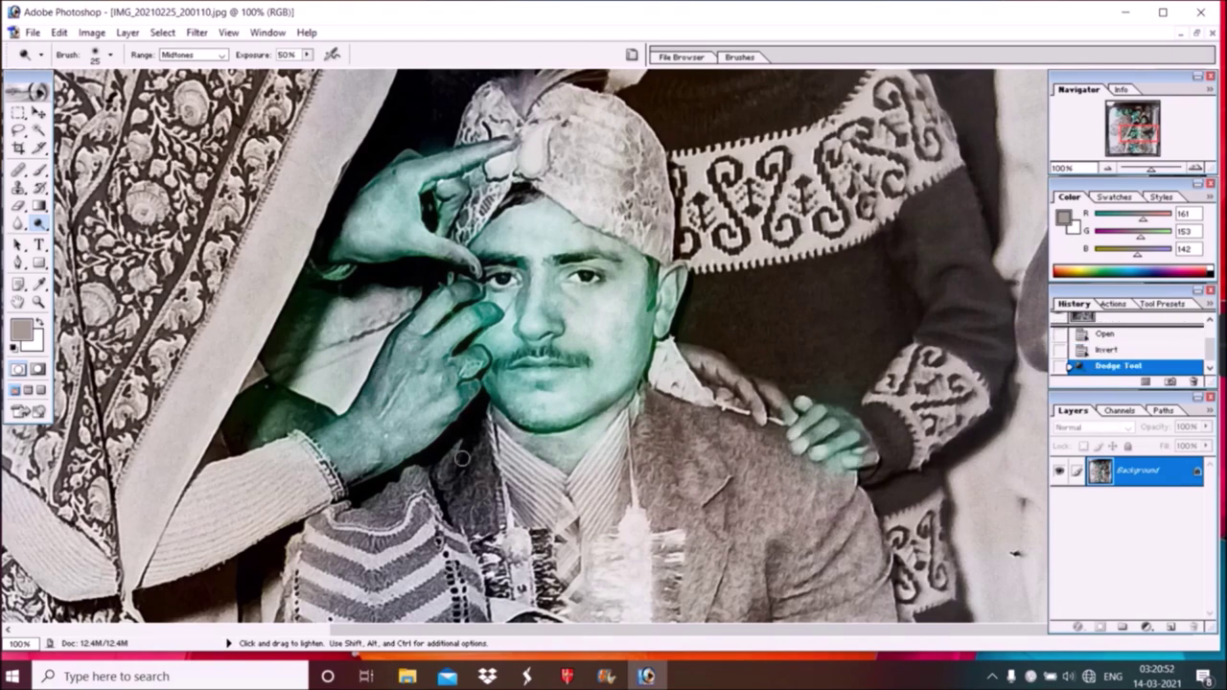
key("v")
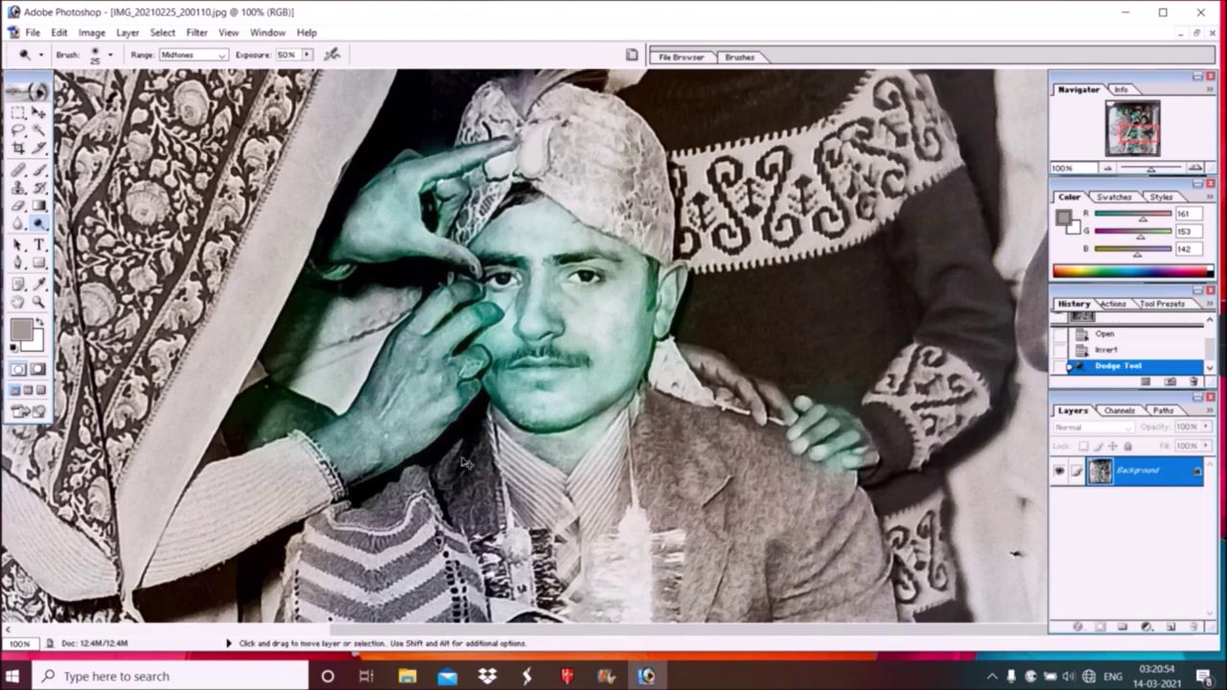
key("ctrl+0")
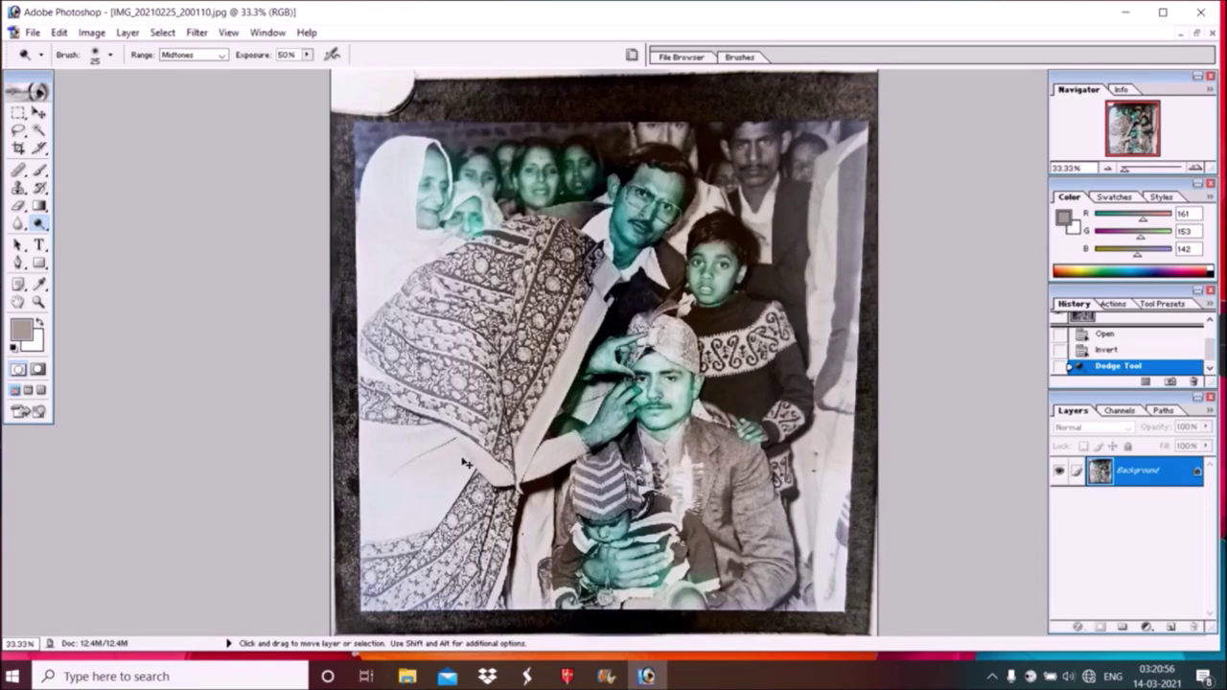
Apply Auto Contrast to the whole photo and bring up Brightness/Contrast.
key("ctrl+minus")
key("o")
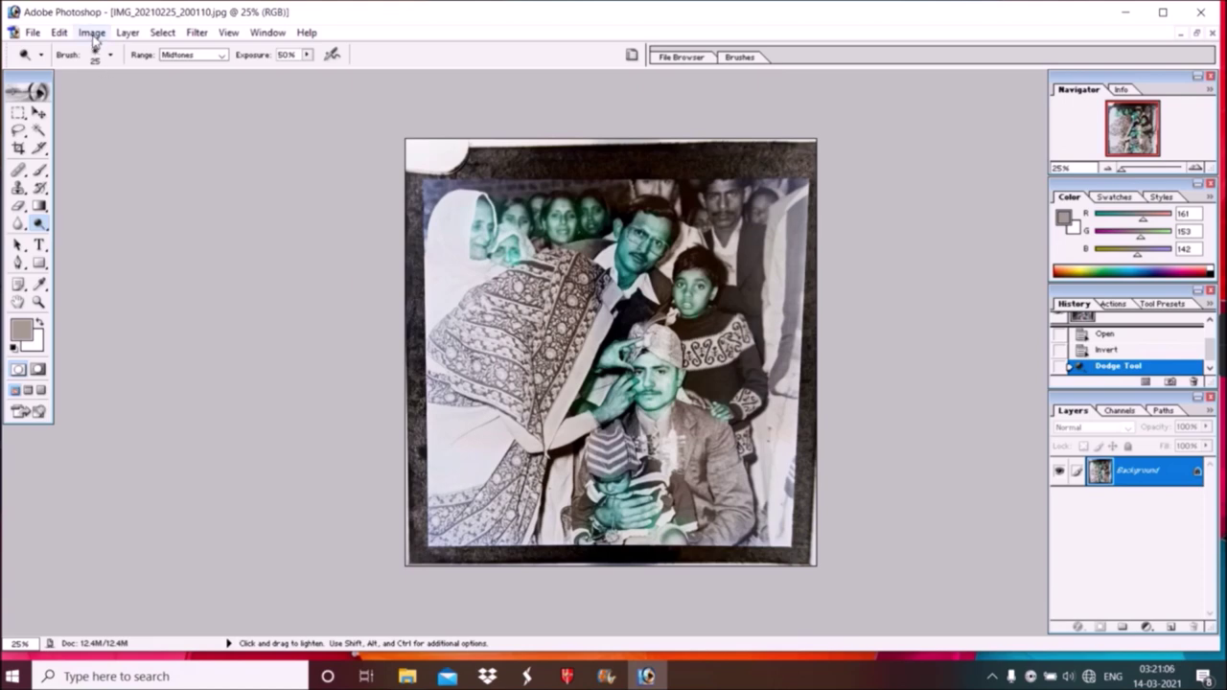
left_click(92, 35)
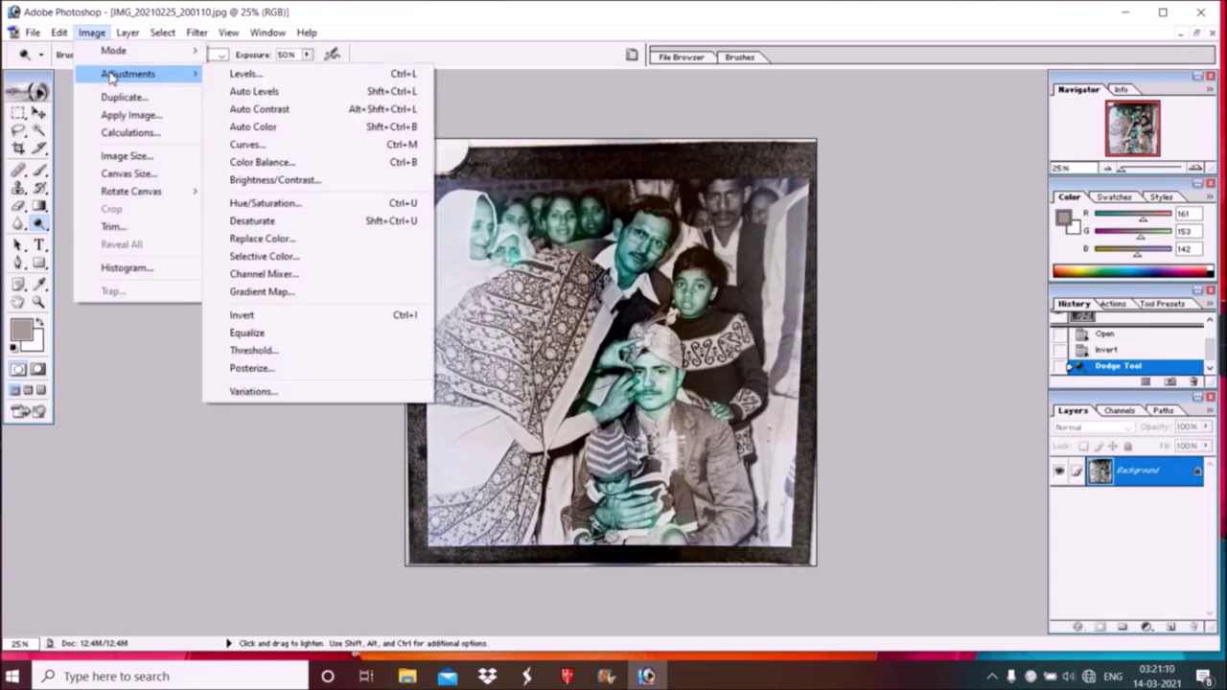
mouse_move(129, 74)
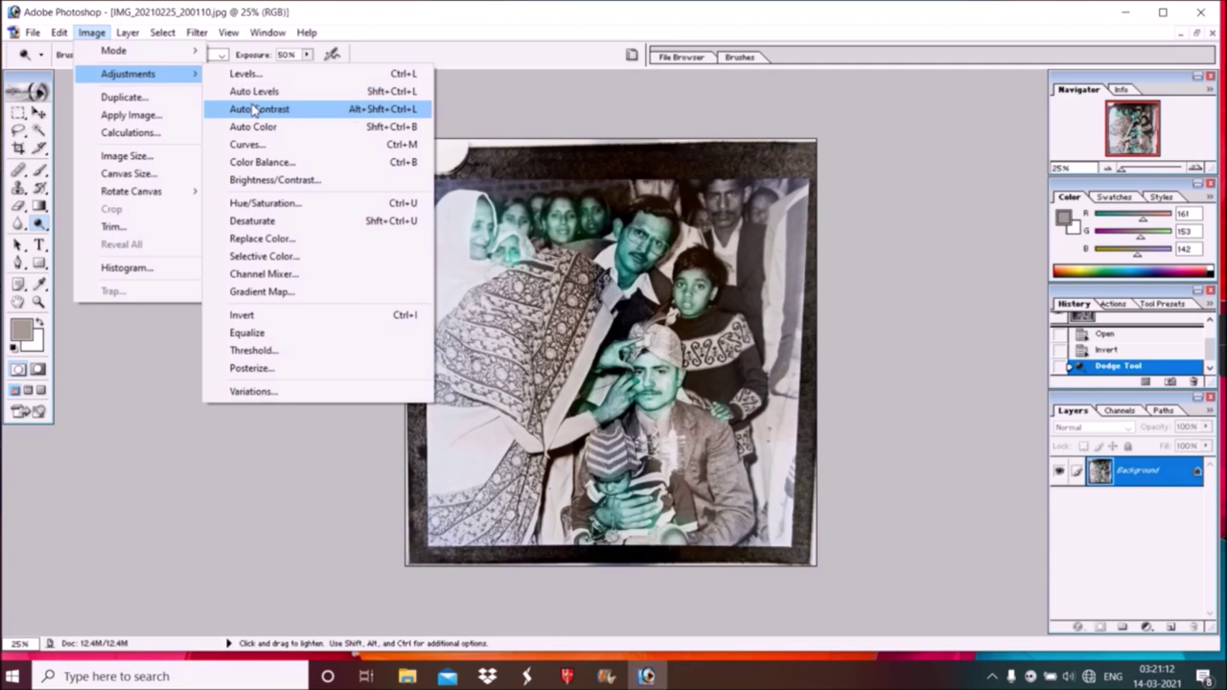
left_click(258, 110)
left_click(93, 35)
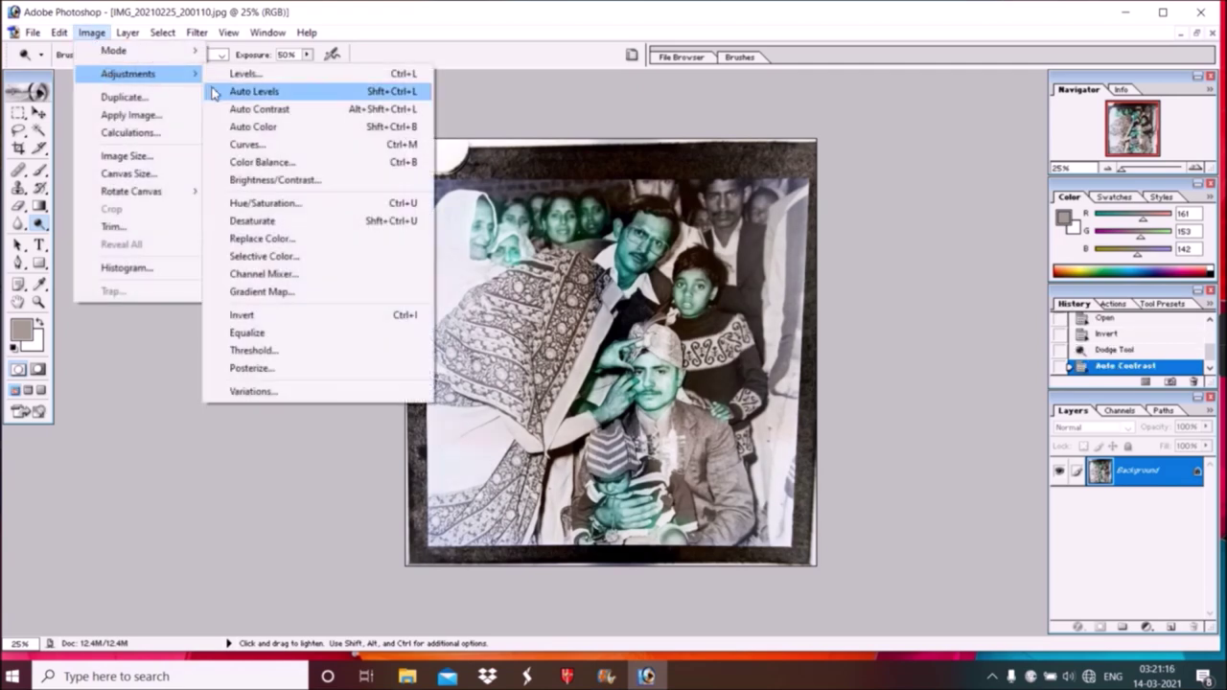
left_click(281, 179)
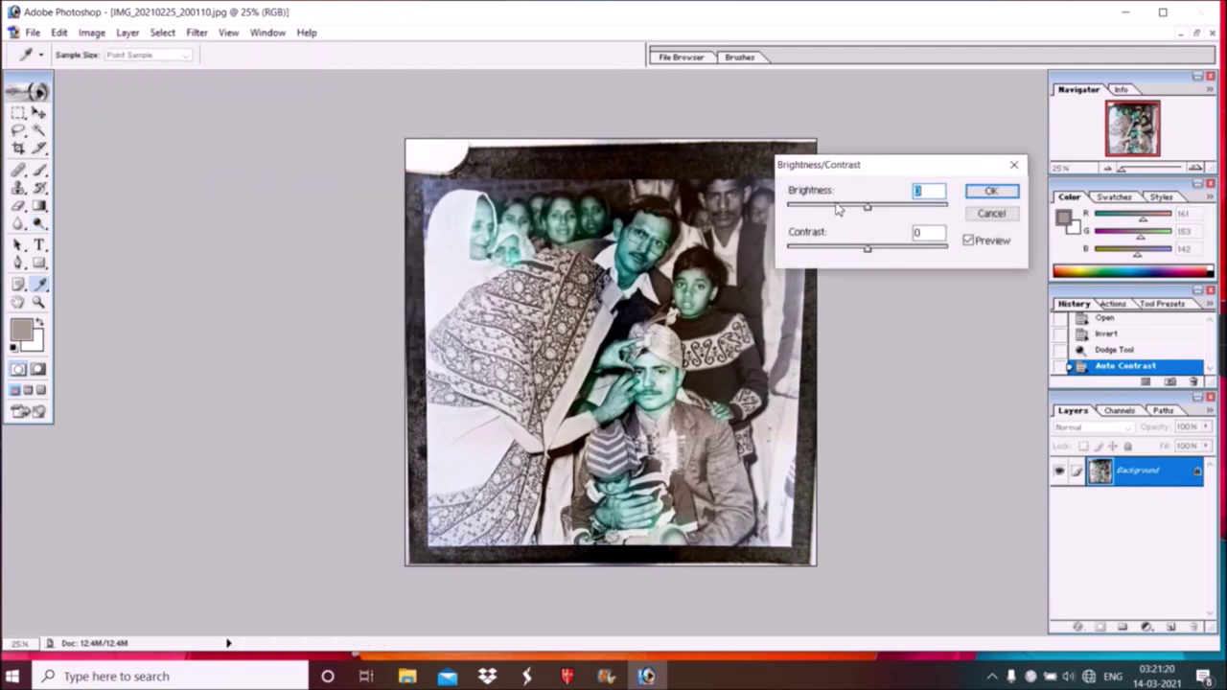
Apply Brightness +30 and Contrast +18 to the photo.
left_click_drag(869, 209, 894, 209)
left_click_drag(867, 251, 875, 251)
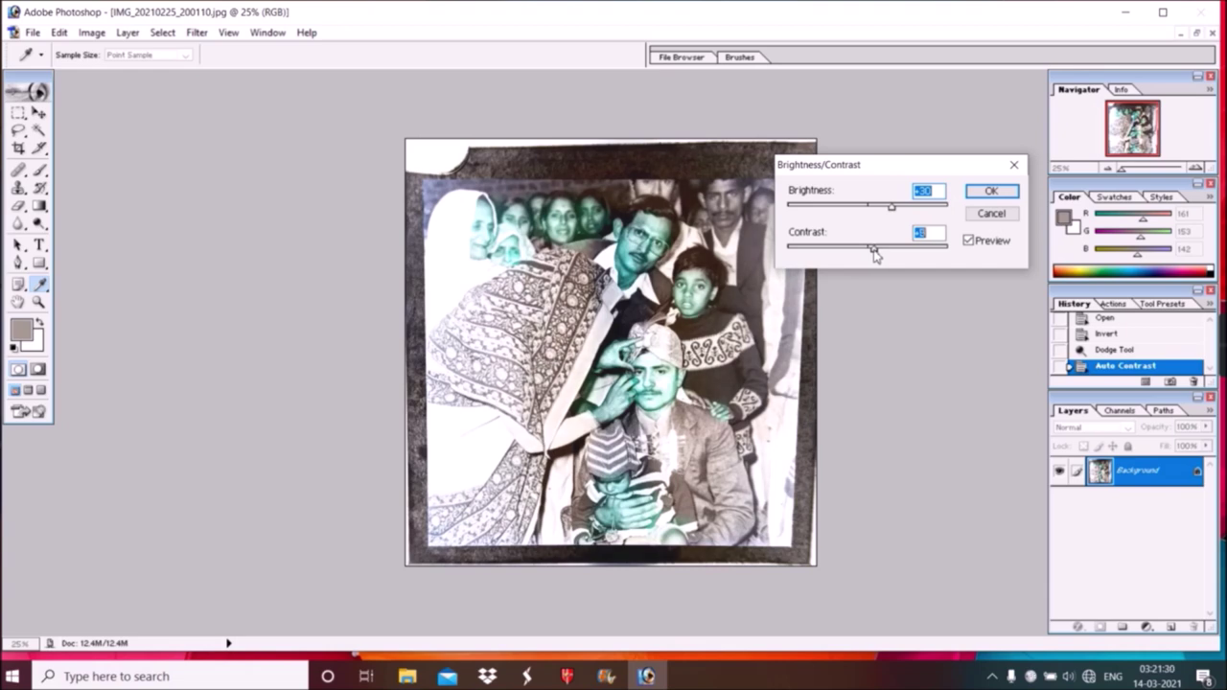
left_click(988, 192)
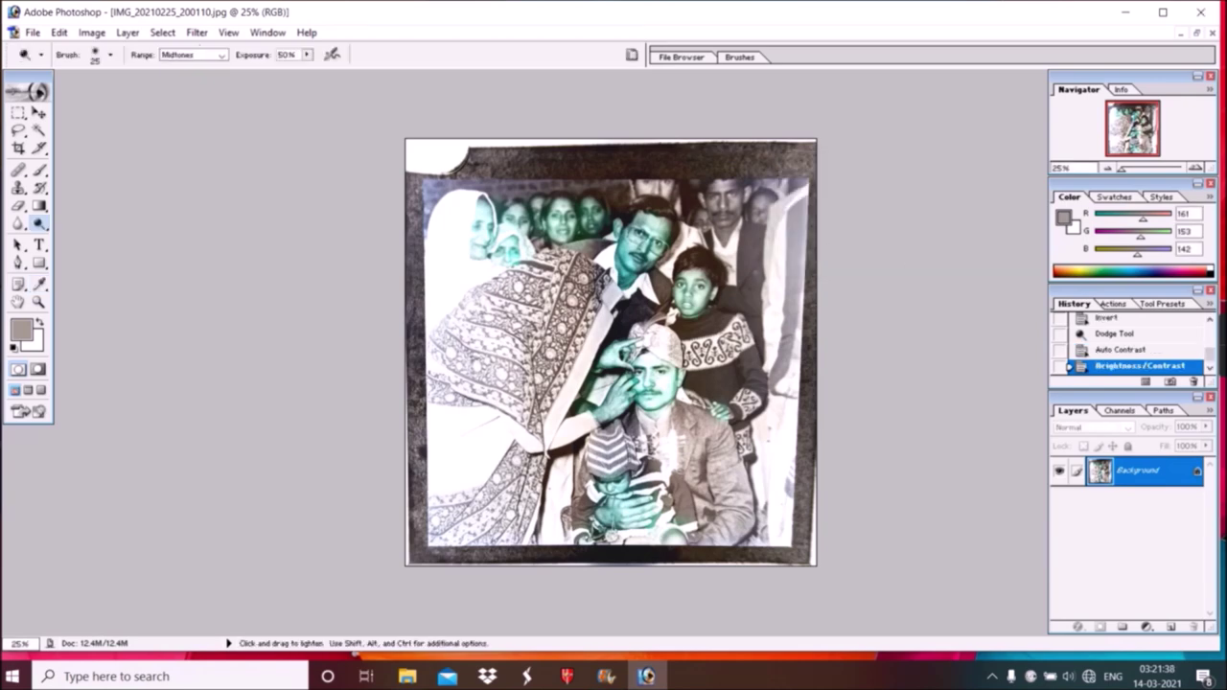
Save the photo to the Desktop as the JPEG converted.jpg.
left_click(33, 32)
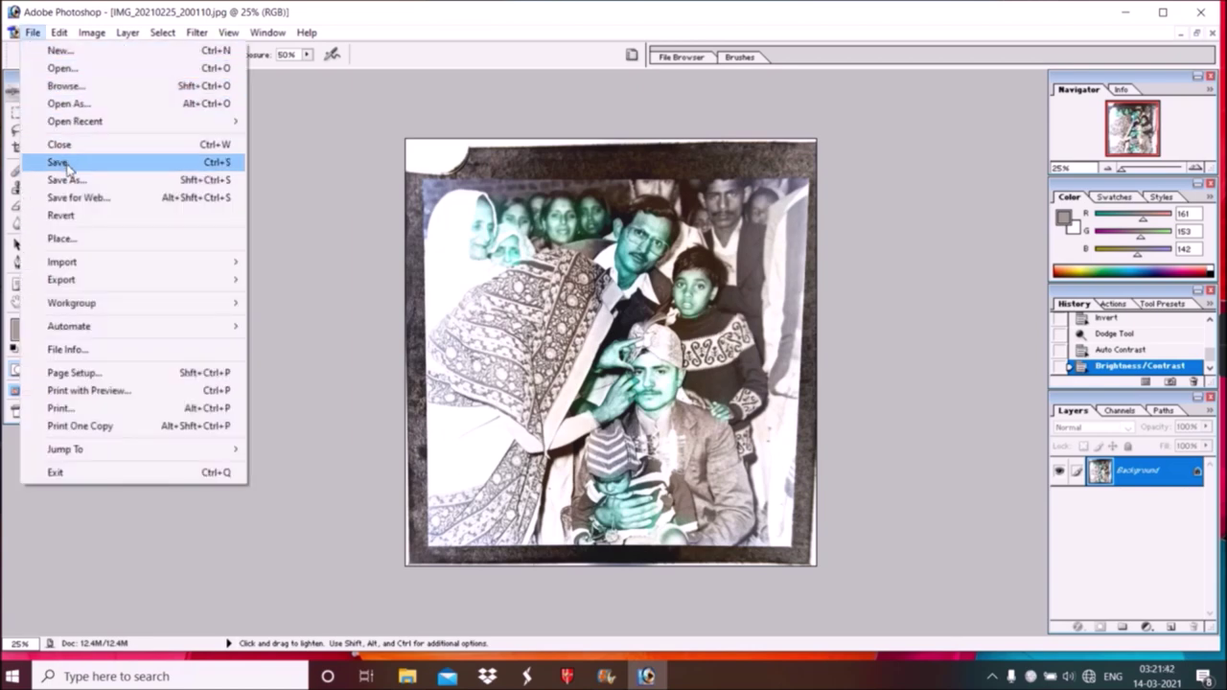
left_click(69, 181)
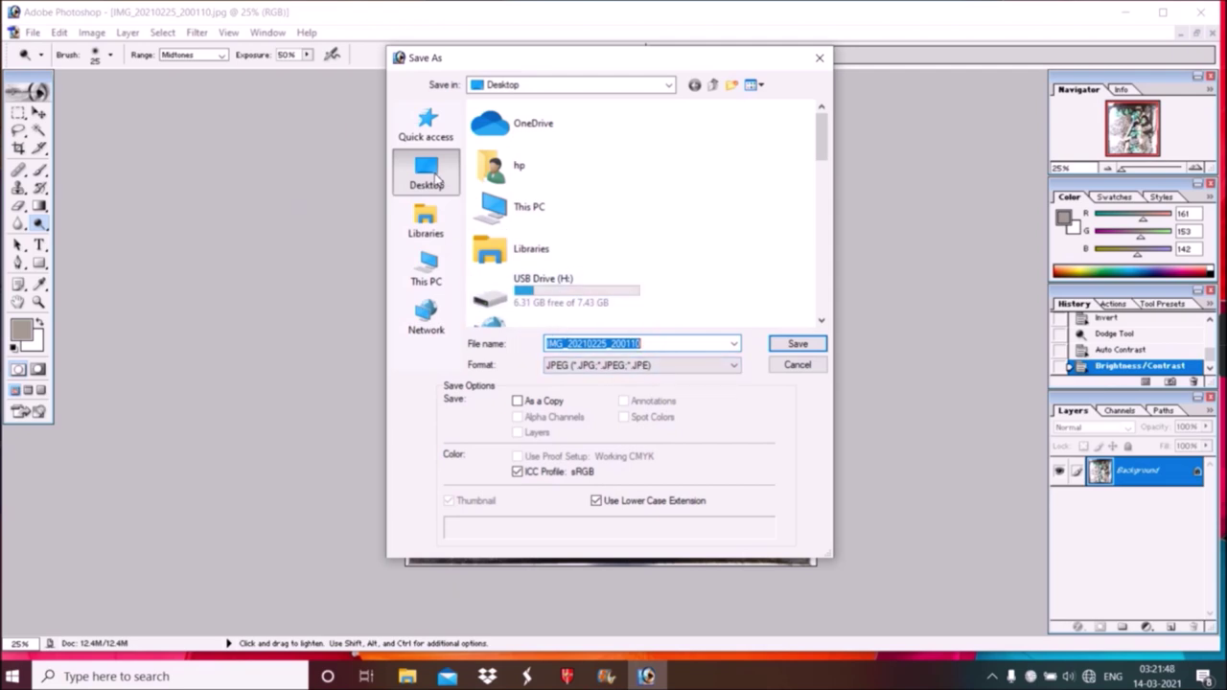
left_click_drag(660, 347, 547, 347)
type("co")
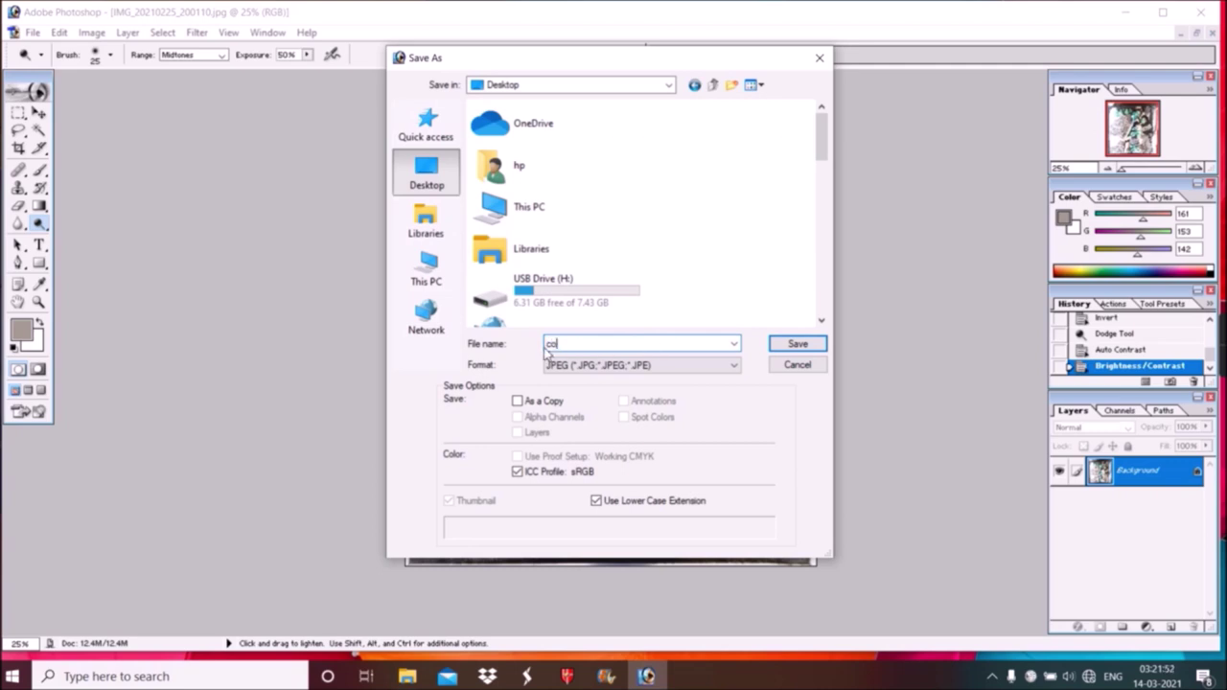
type("nverted")
left_click(795, 343)
left_click(728, 231)
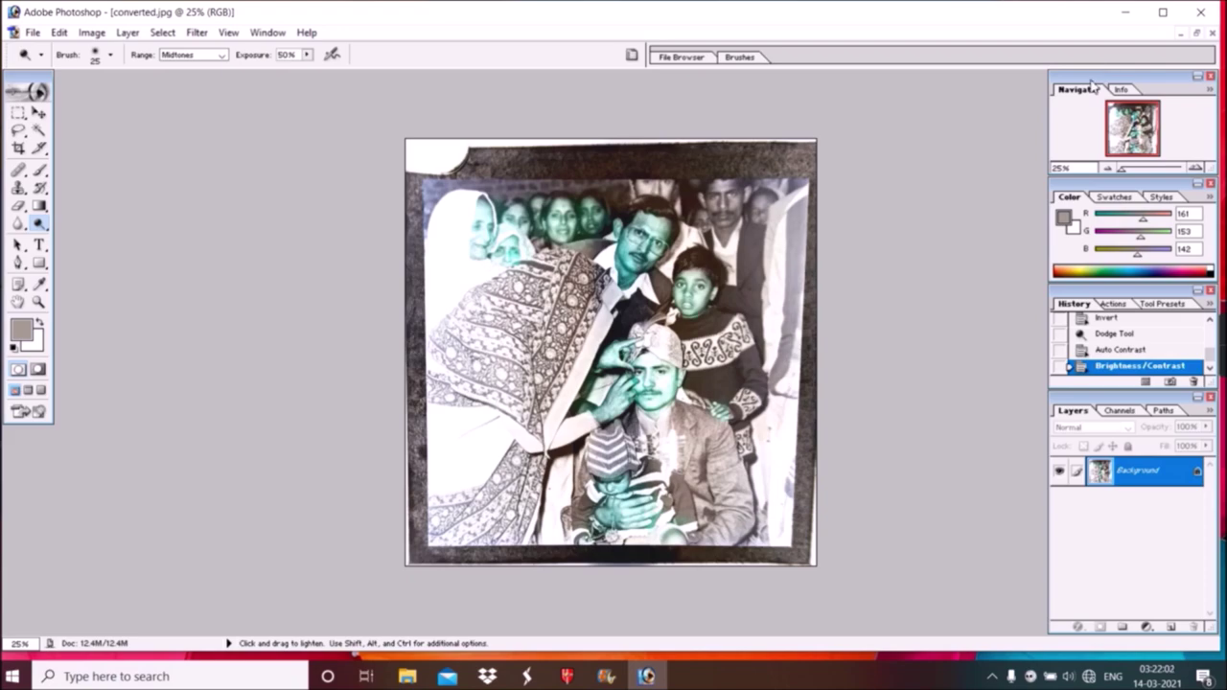
key("super+d")
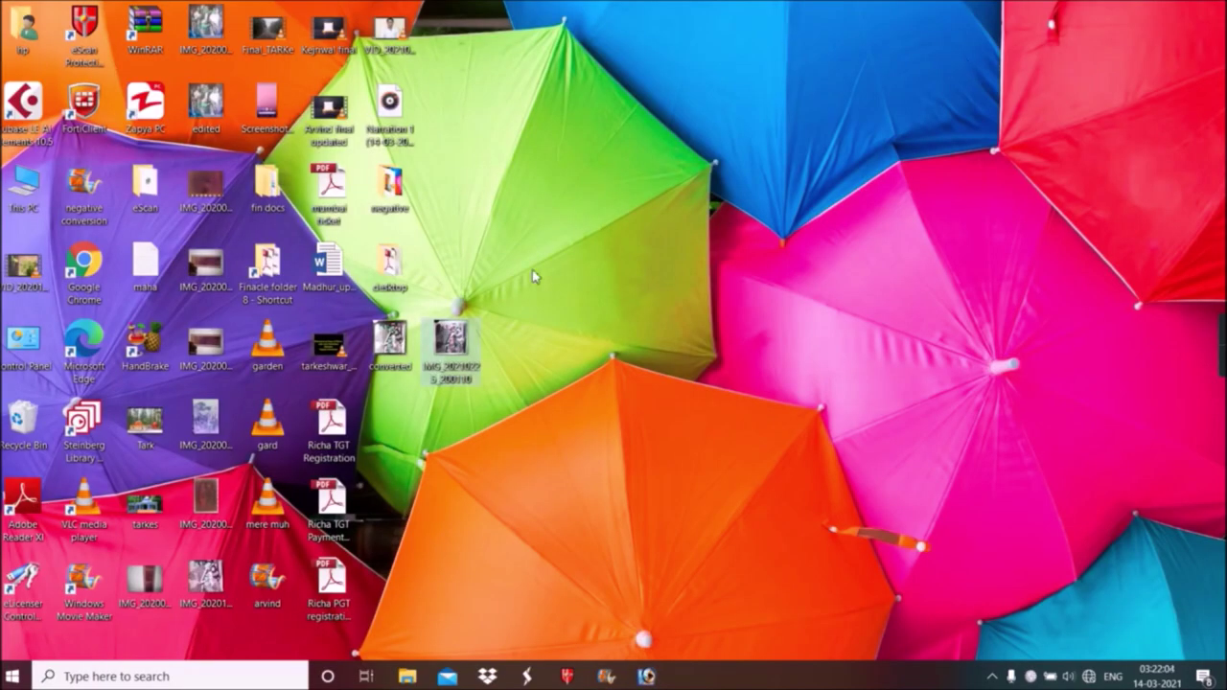
Open converted.jpg from the desktop in Windows Photos to view the finished photo.
right_click(384, 345)
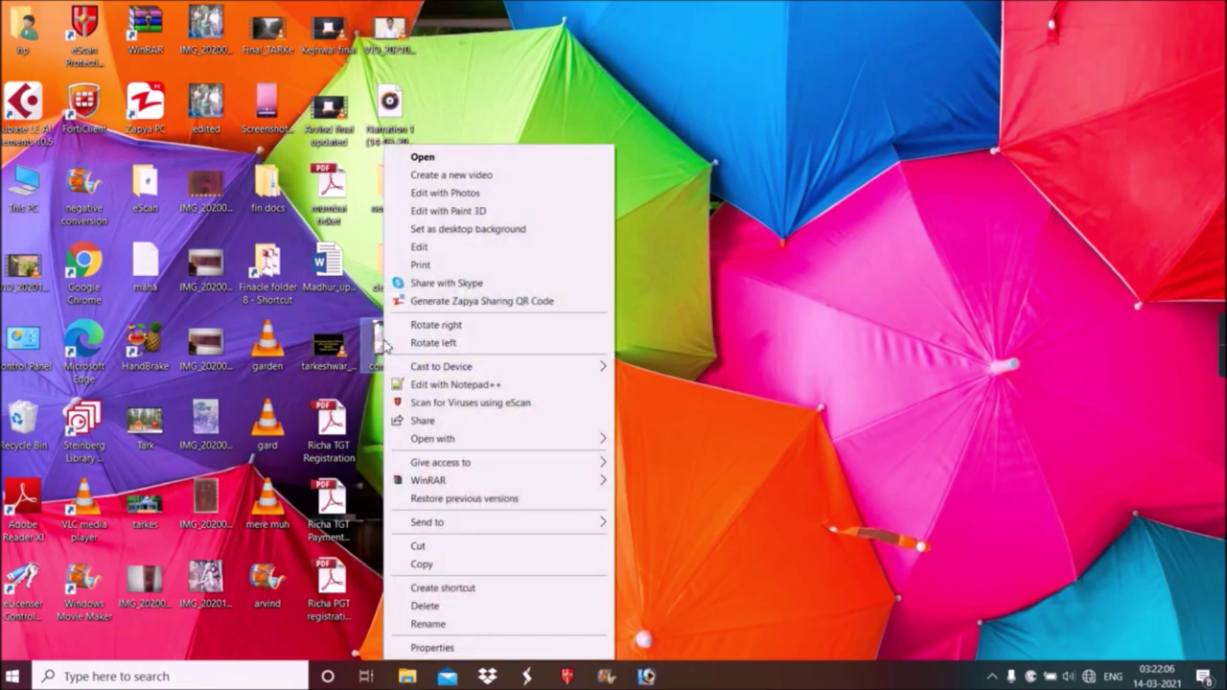
left_click(458, 161)
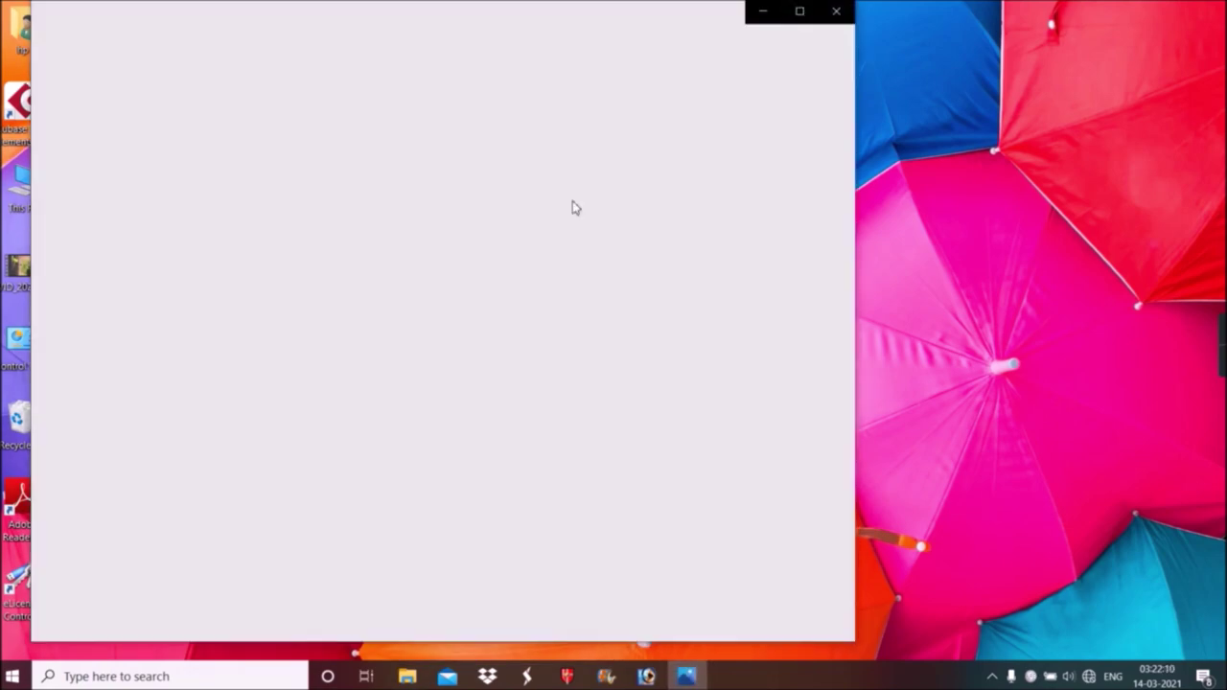